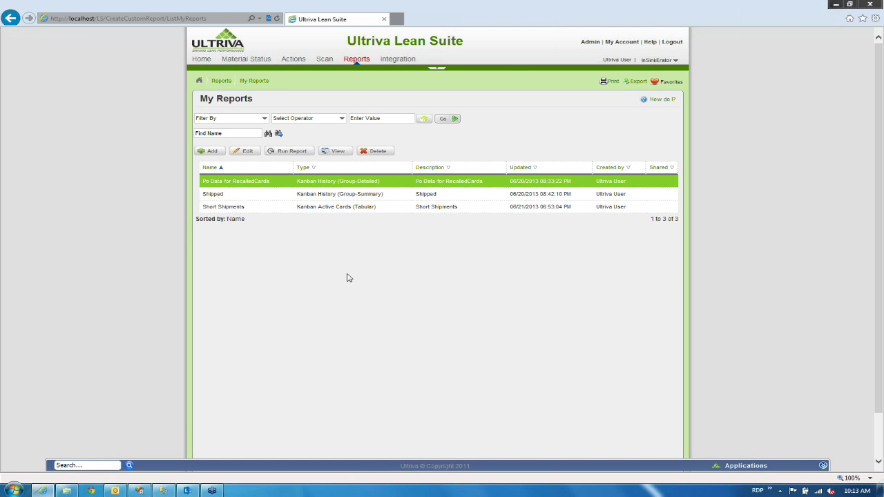
Select the Short Shipments report row in the My Reports grid.
key("ctrl+a")
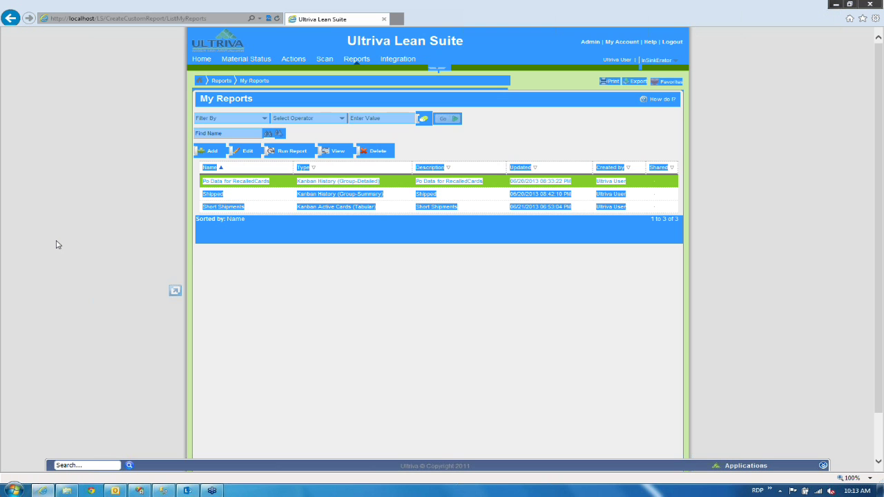
left_click(202, 310)
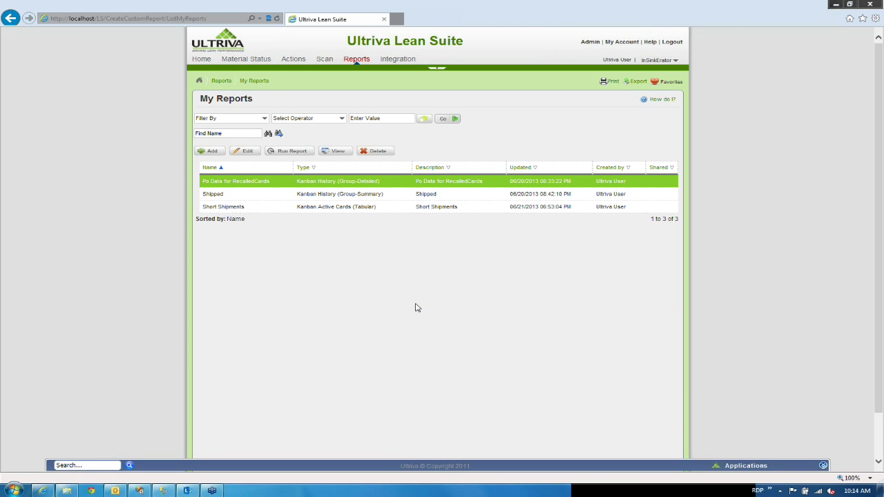
left_click(392, 209)
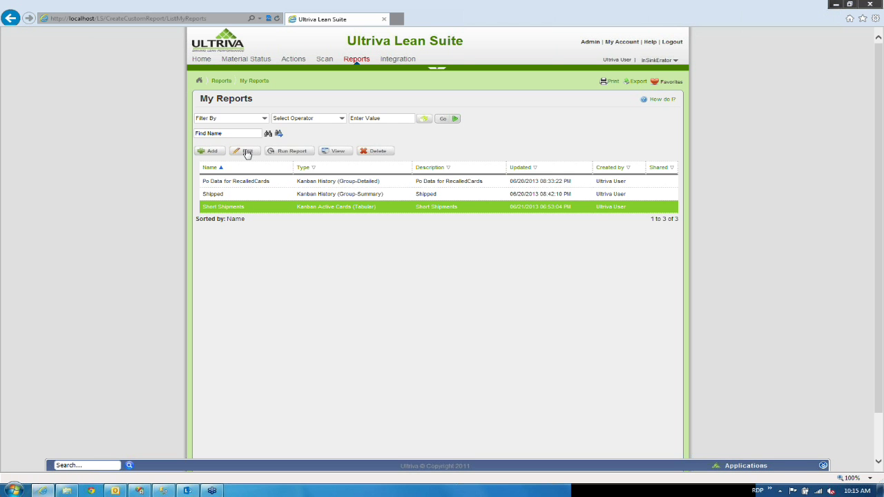
Open Short Shipments for editing, review its name and description, and show the output format choices.
left_click(247, 153)
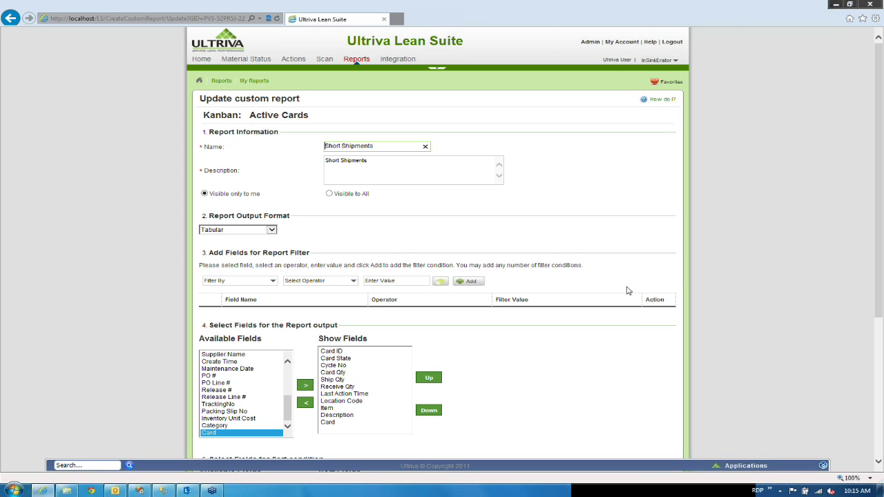
left_click(721, 358)
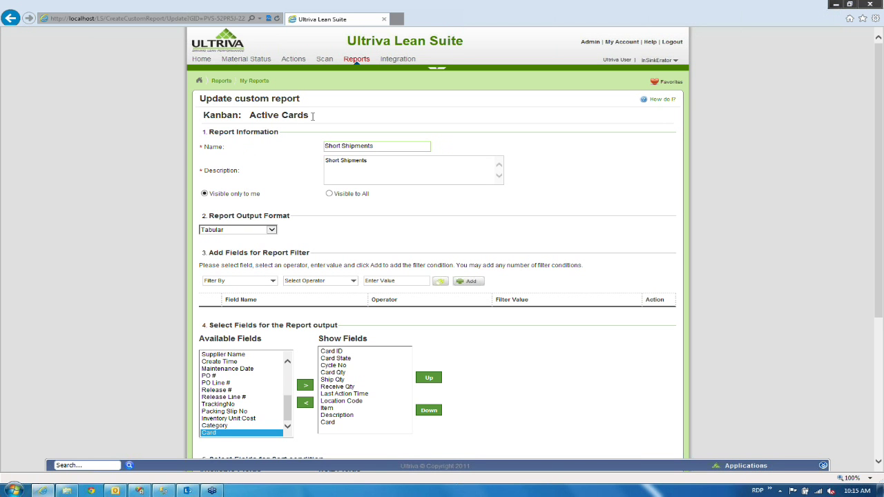
left_click_drag(313, 116, 213, 114)
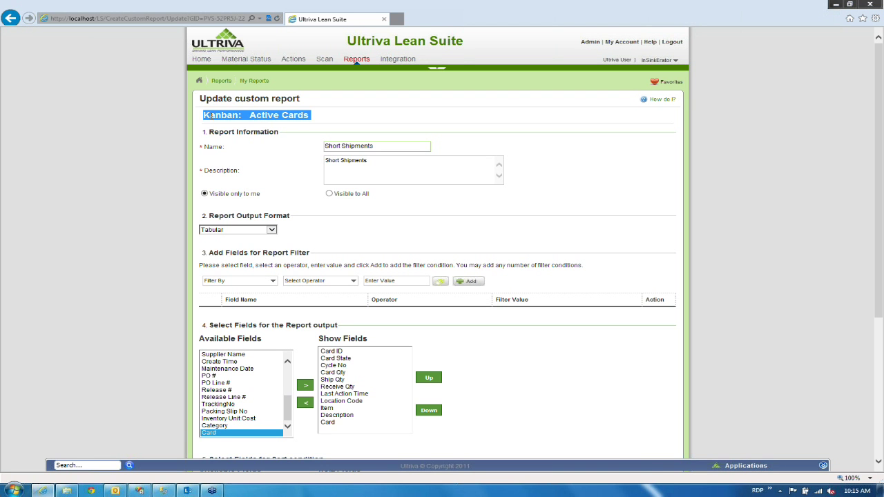
left_click(343, 115)
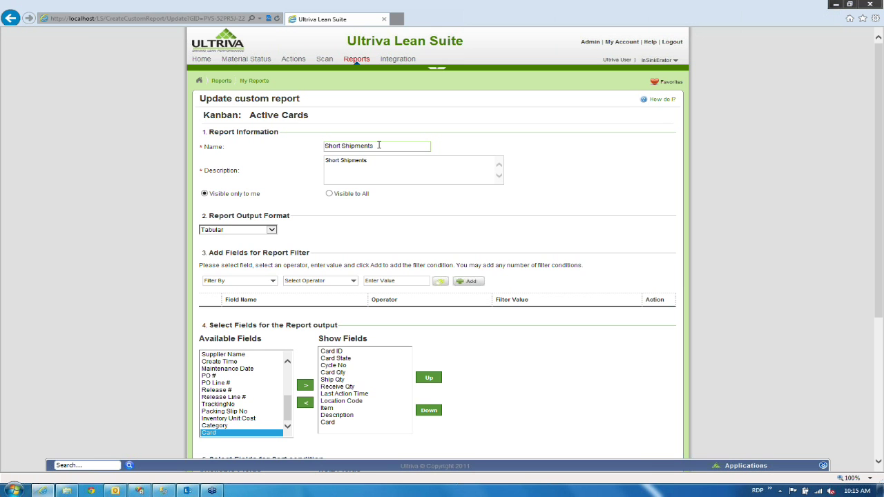
left_click_drag(378, 145, 315, 151)
left_click(375, 148)
left_click_drag(370, 162, 331, 166)
left_click(347, 180)
left_click(272, 231)
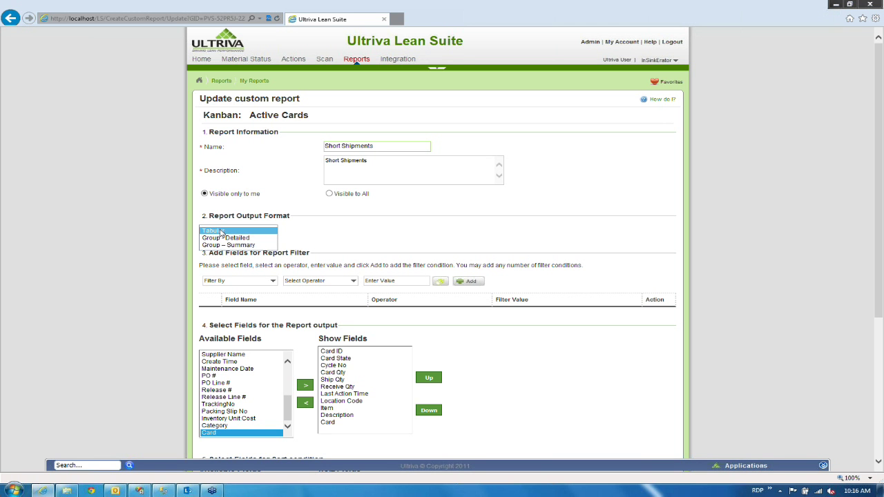
left_click(221, 232)
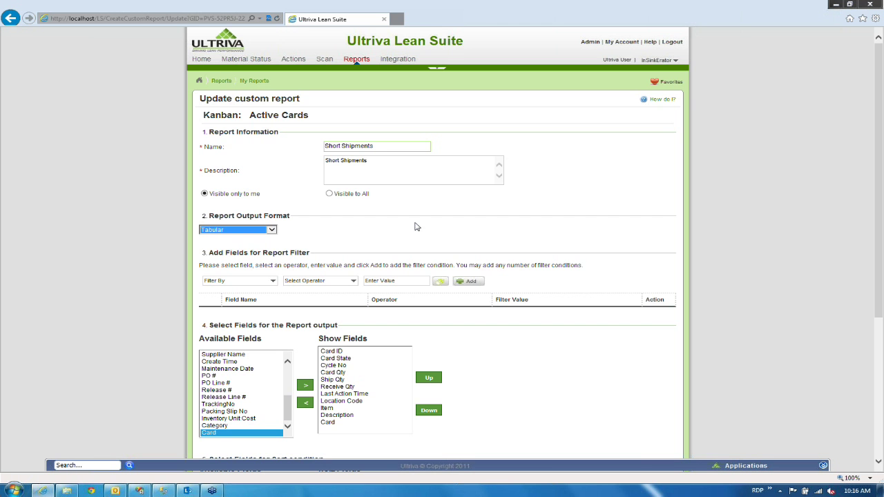
left_click(699, 265)
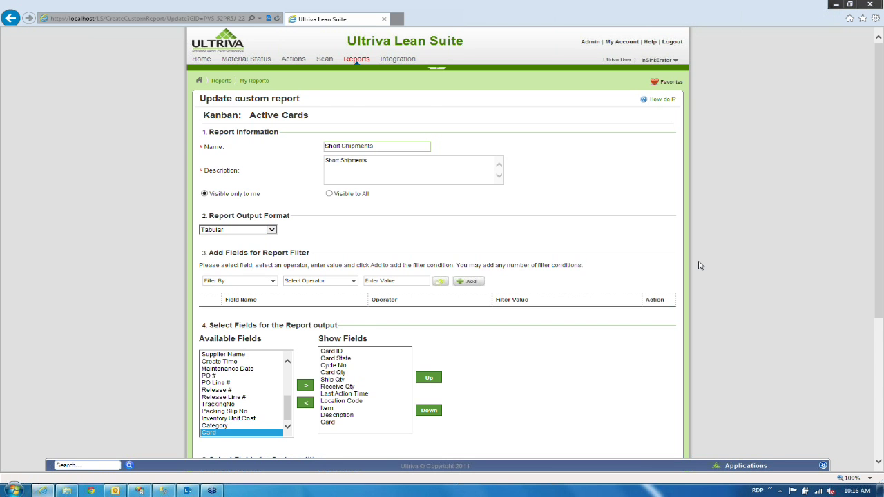
scroll(699, 266, "down", 3)
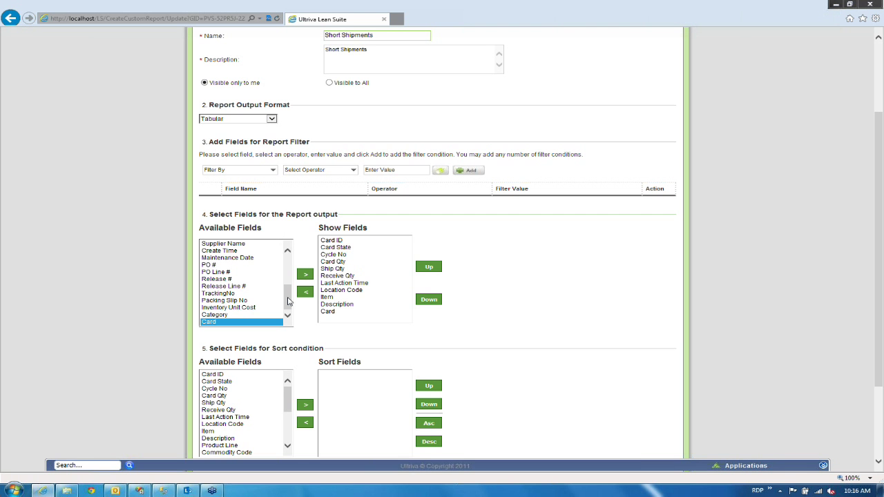
Move Item to the top of the Show Fields list, above Card ID.
left_click_drag(288, 302, 287, 268)
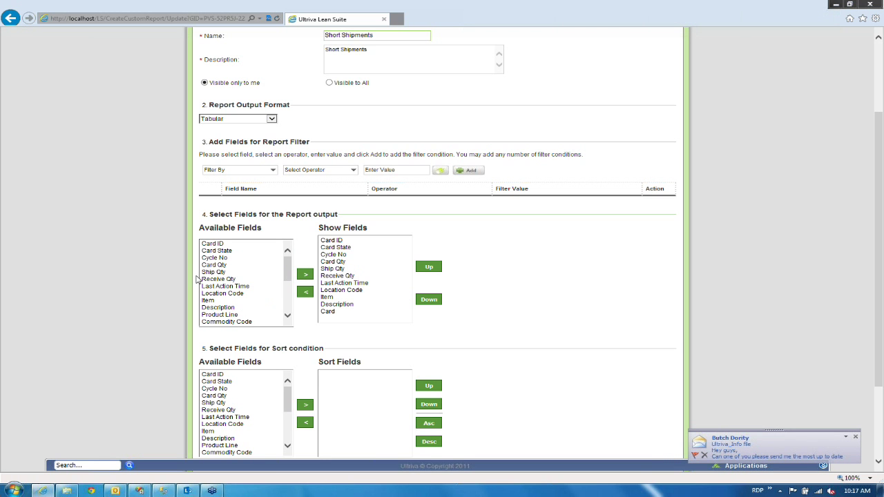
left_click(208, 301)
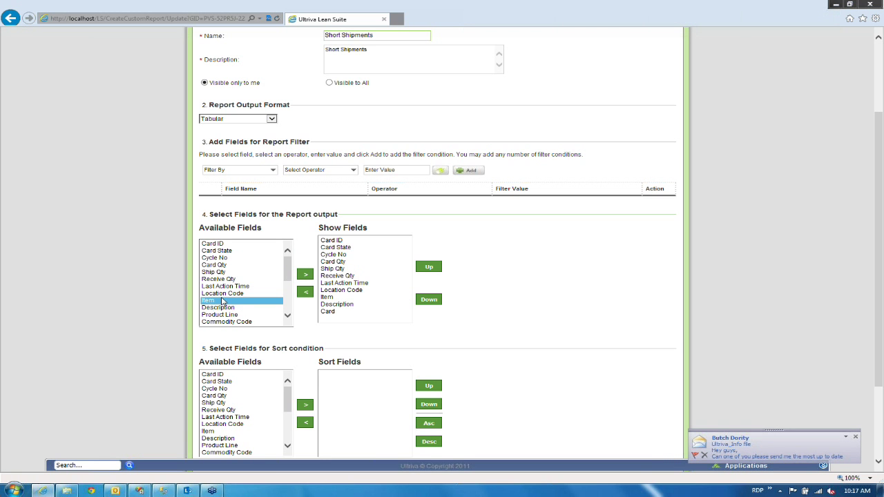
left_click(305, 276)
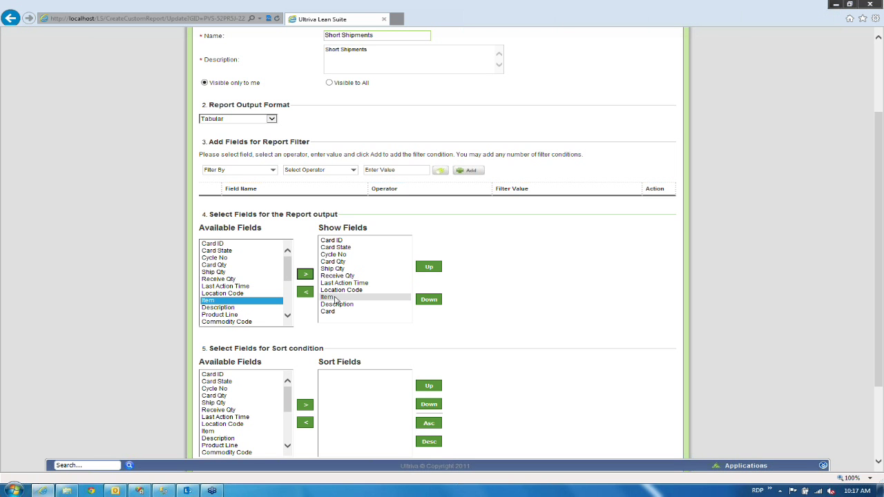
left_click(334, 299)
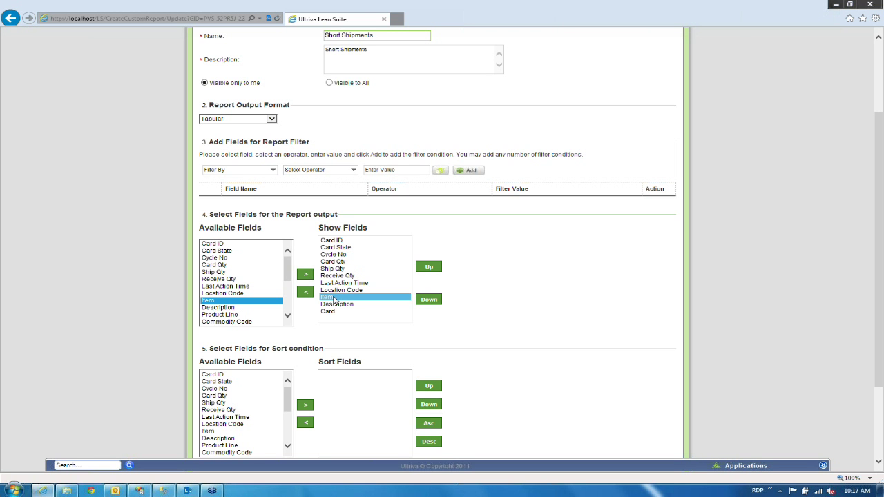
left_click(427, 268)
left_click(427, 268)
left_click(428, 269)
left_click(427, 269)
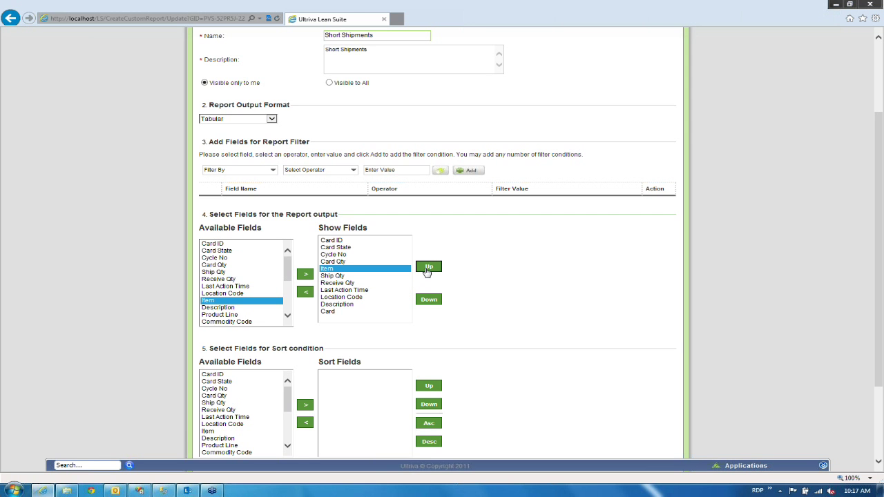
left_click(428, 269)
left_click(427, 269)
left_click(427, 269)
left_click(428, 268)
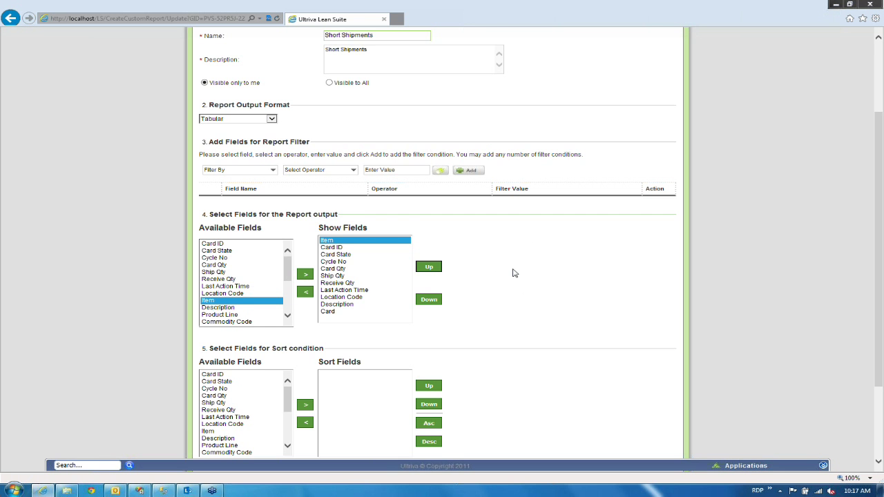
scroll(515, 274, "down", 3)
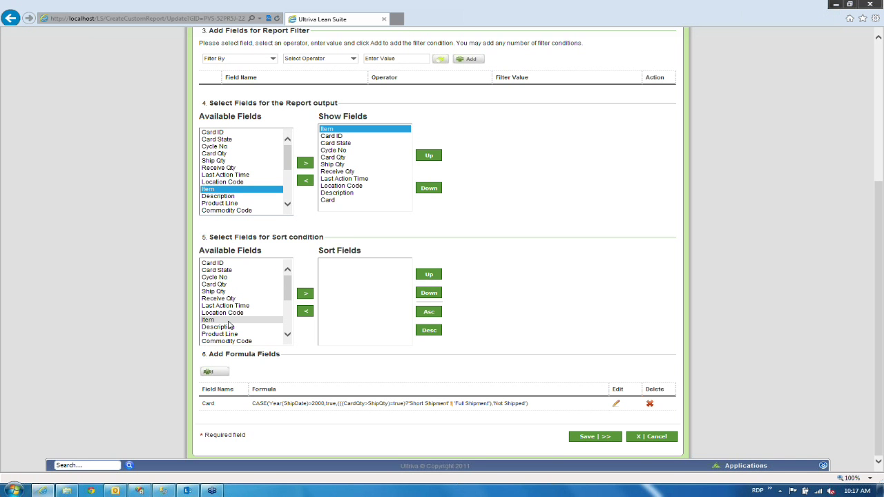
left_click(230, 321)
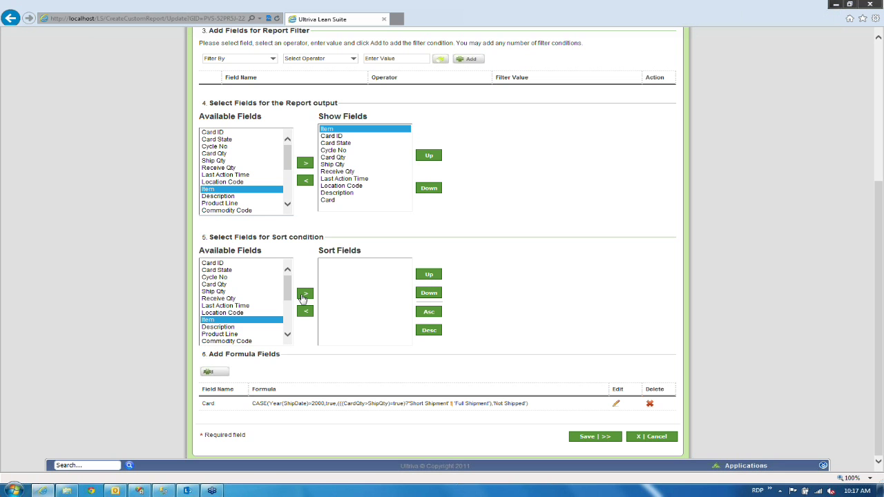
left_click(304, 295)
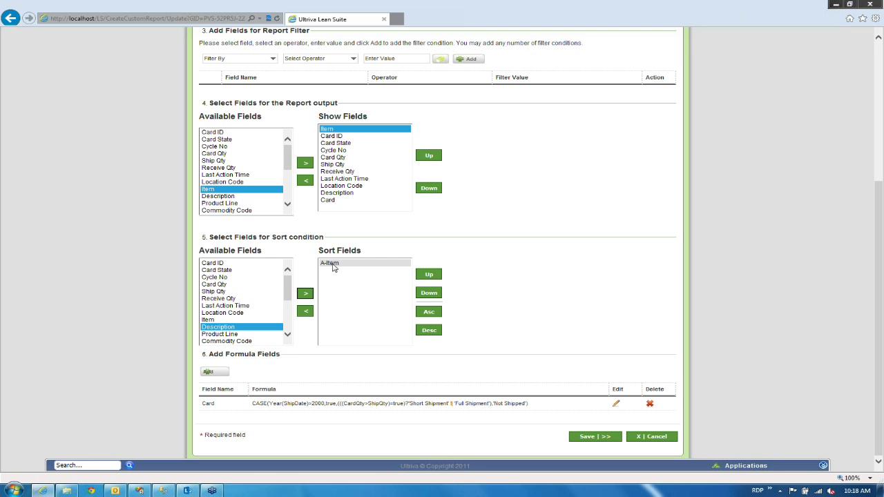
left_click(333, 265)
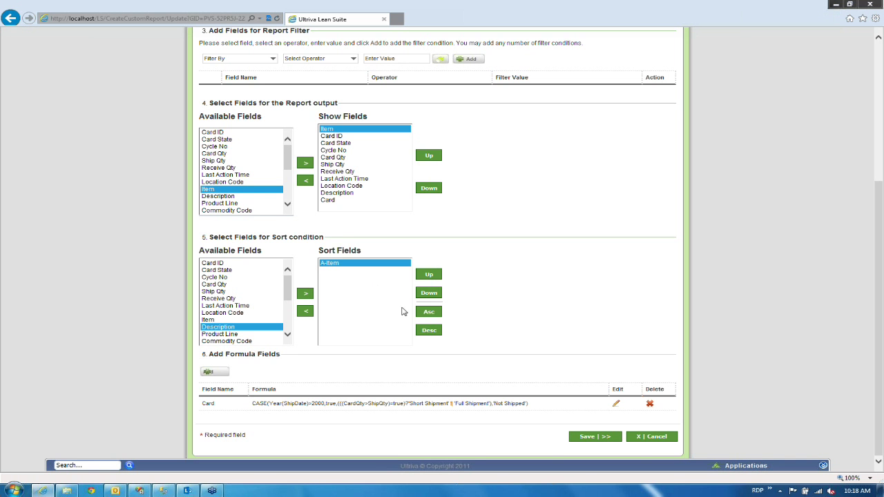
left_click(424, 330)
left_click(308, 313)
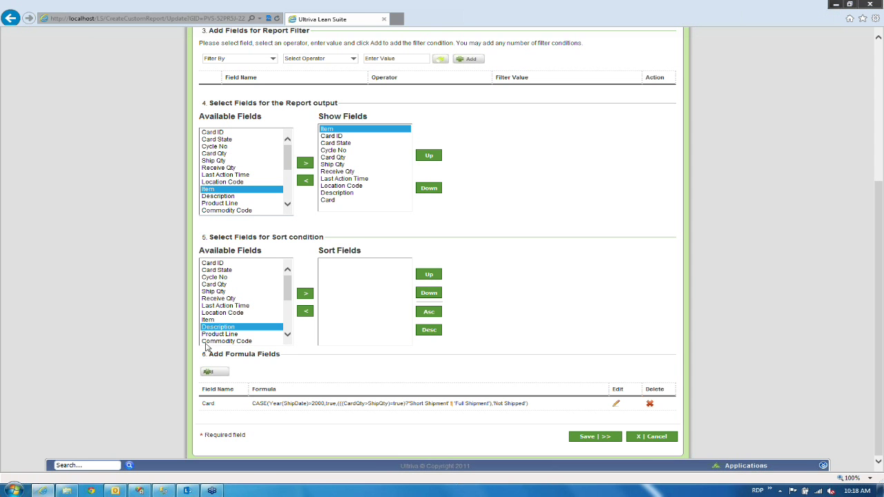
left_click_drag(209, 355, 283, 356)
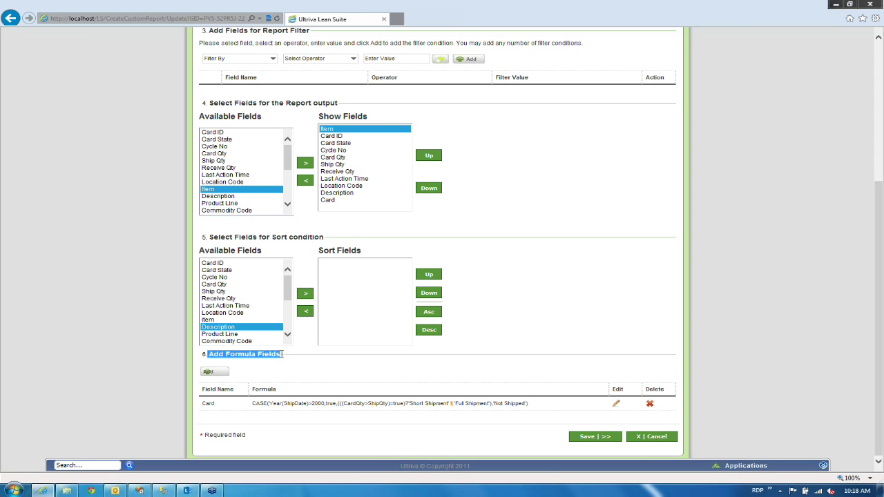
left_click(281, 360)
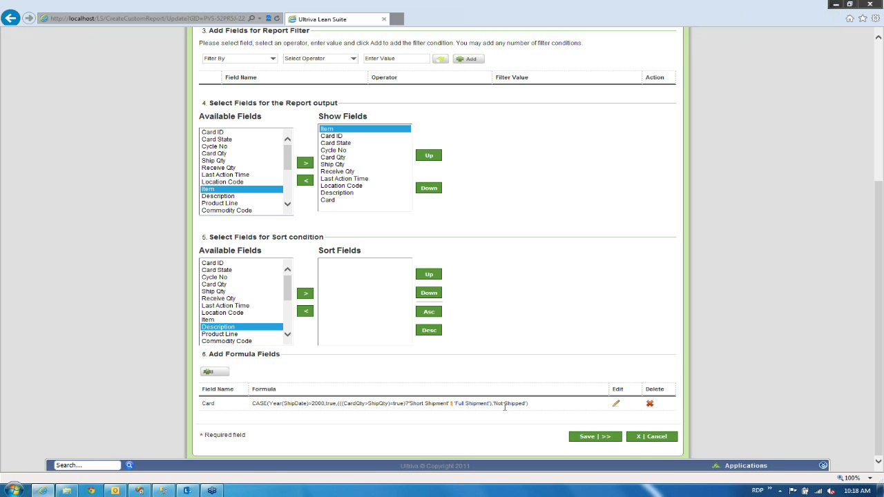
left_click(616, 404)
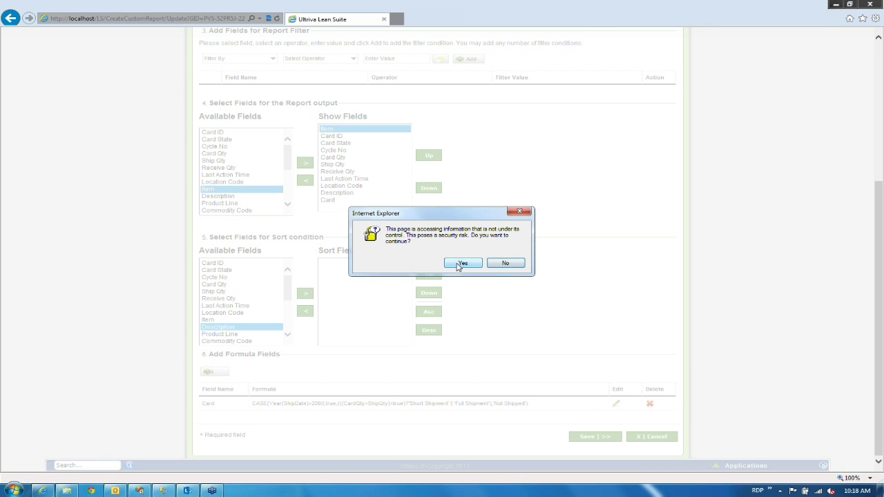
Approve the security prompt, close the Card formula Error popup, and launch Visual Basic 6.0.
left_click(458, 265)
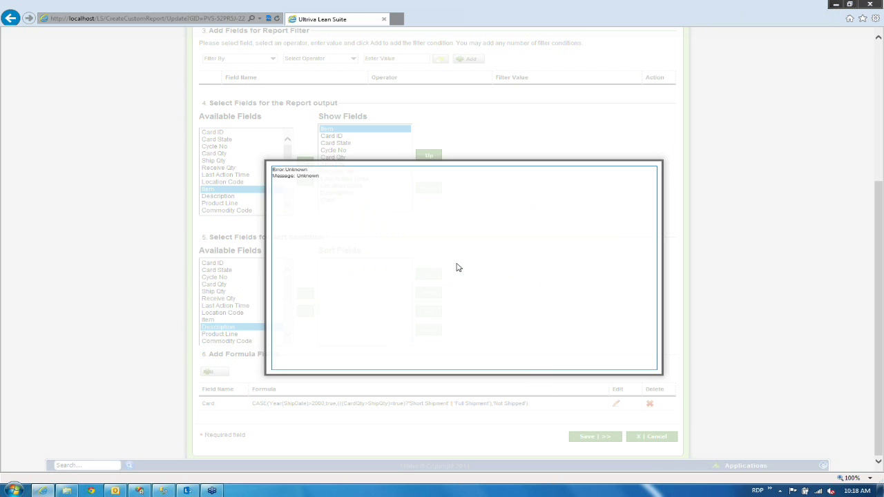
left_click(669, 126)
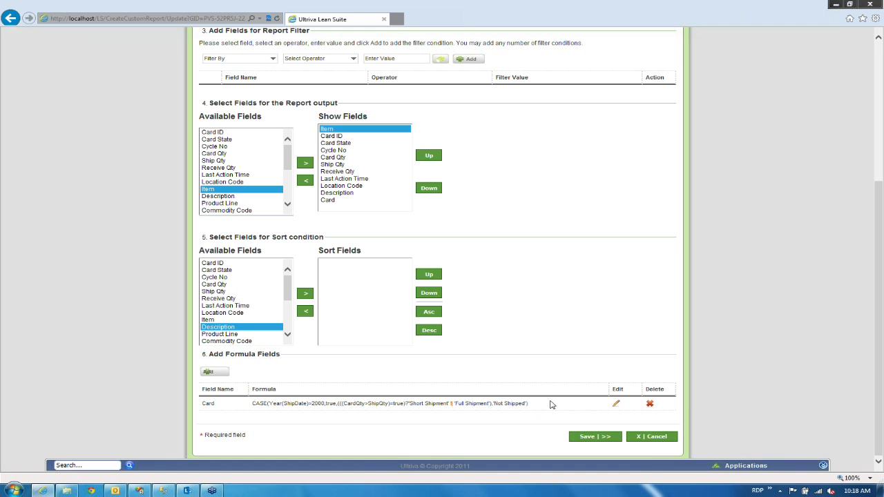
left_click_drag(550, 404, 253, 405)
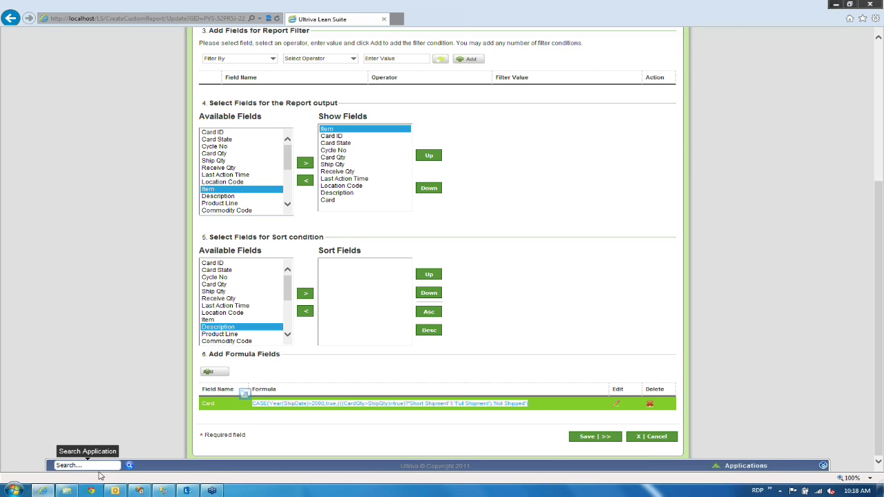
left_click(14, 490)
left_click(32, 301)
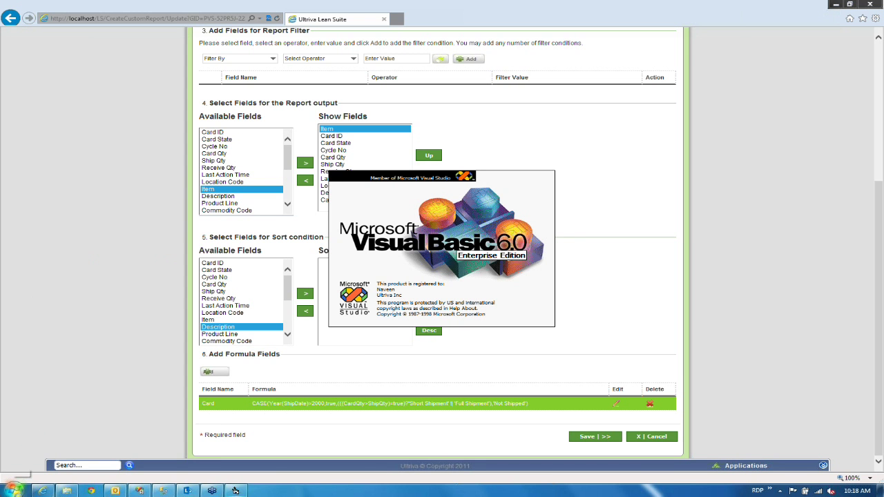
Open Notepad, move its window up-left, and paste the clipboard into it.
left_click(14, 490)
left_click(29, 293)
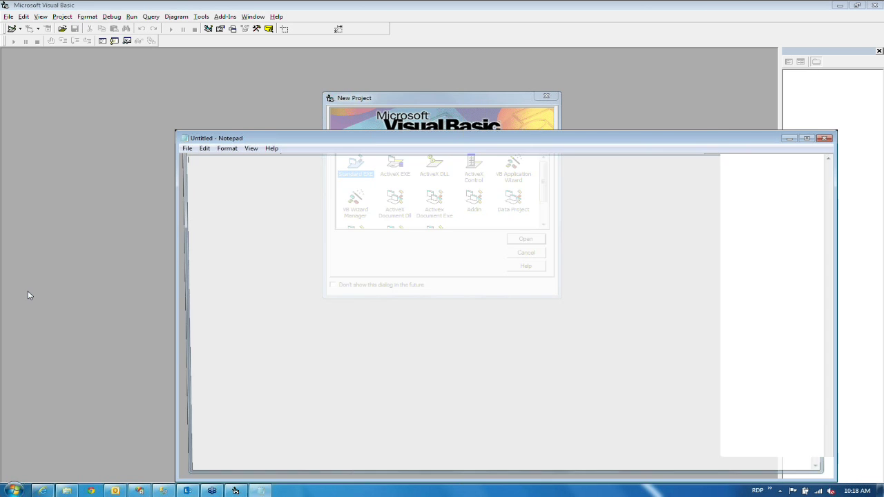
left_click_drag(331, 133, 270, 144)
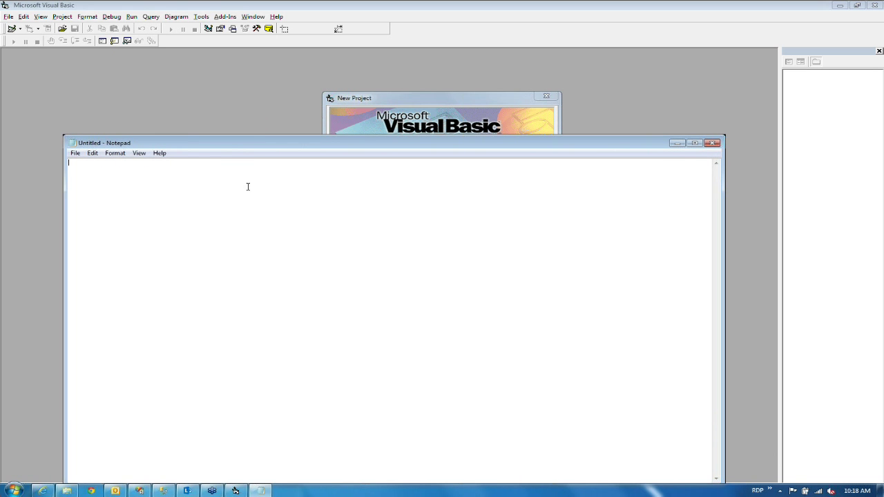
Cancel Visual Basic's New Project dialog and return to the Ultriva custom report form.
key("alt+Tab")
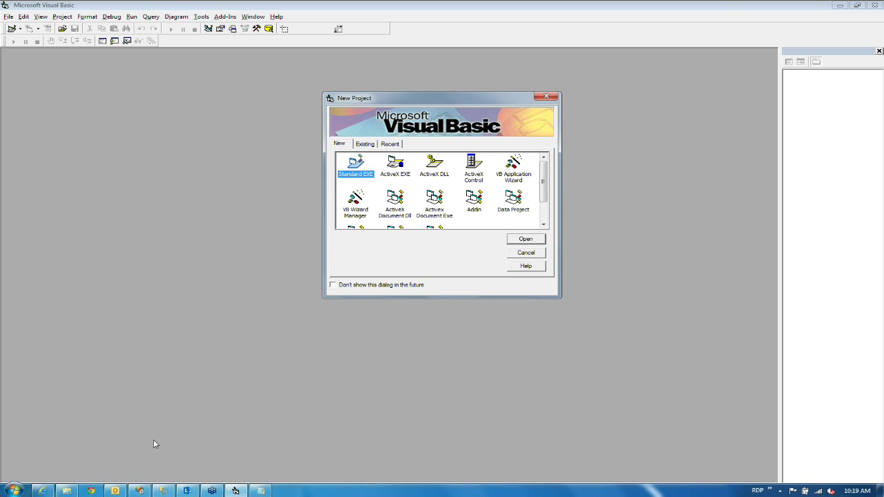
left_click(517, 255)
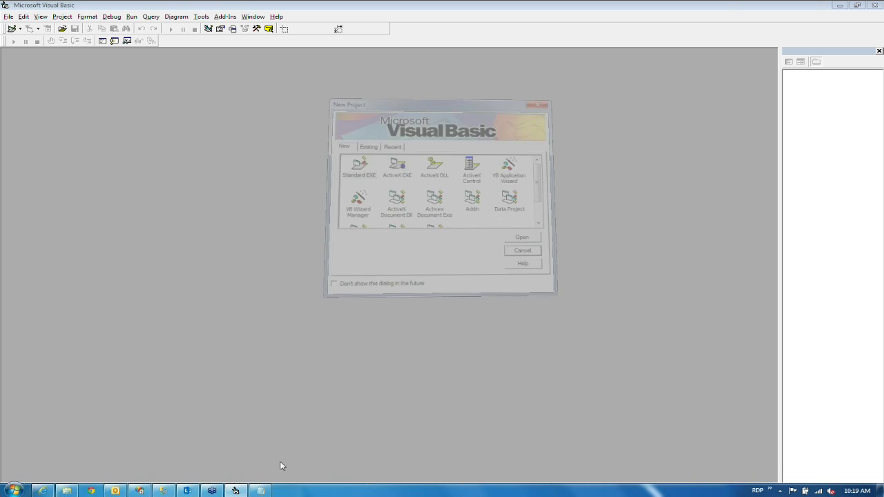
left_click(42, 490)
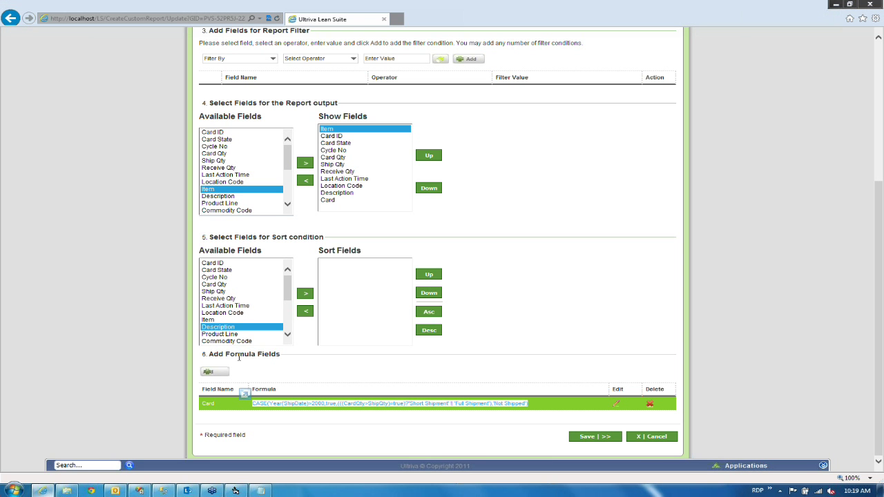
Replace Notepad's text with the copied Card CASE formula plus a leading blank line, then minimize Notepad.
right_click(359, 406)
left_click(385, 280)
left_click(259, 491)
key("ctrl+a")
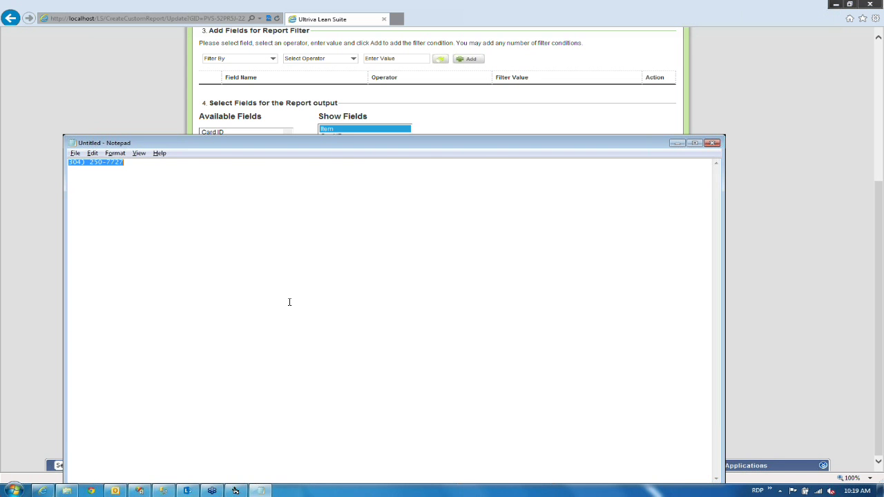
key("ctrl+v")
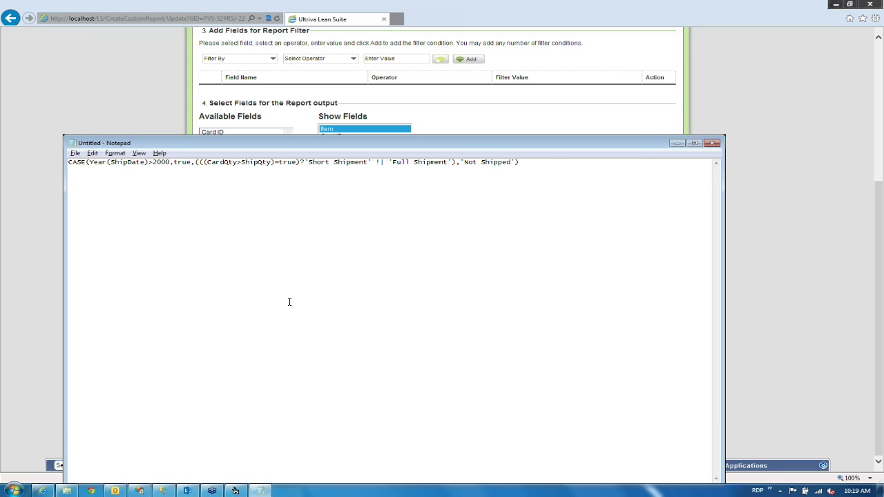
key("ctrl+Home")
key("Return")
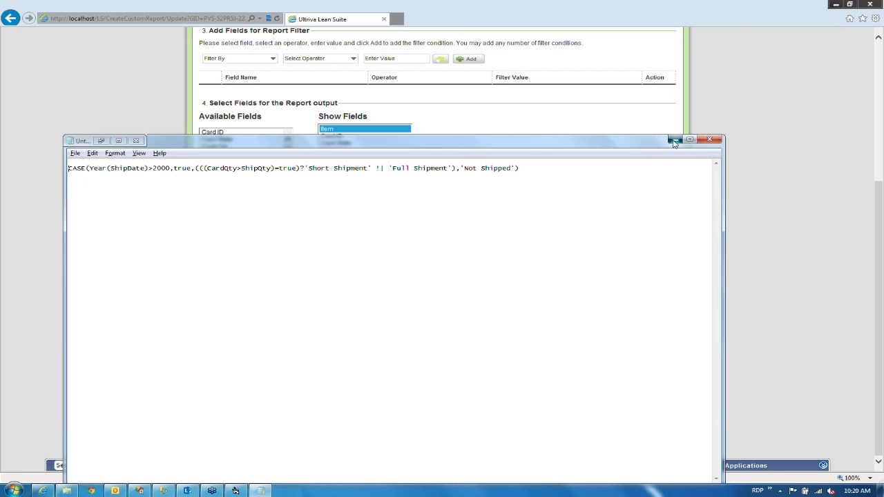
left_click(675, 144)
left_click(452, 436)
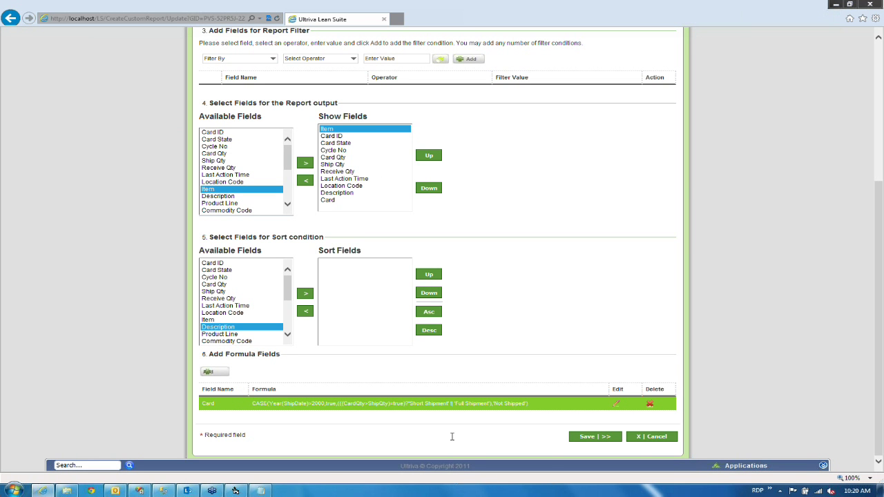
Save the updated Short Shipments custom report.
left_click(585, 438)
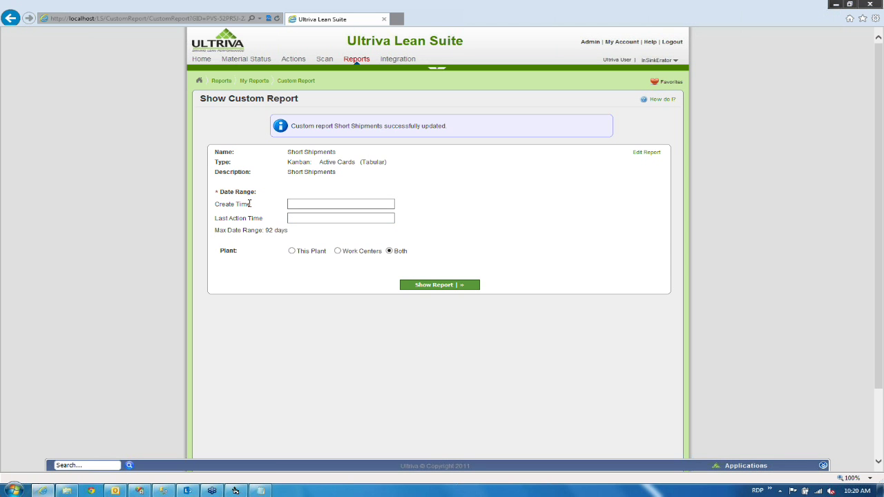
Run Short Shipments for Last Action Time 01/01/2013–03/30/2013, listing 460 Not Shipped cards.
left_click(290, 218)
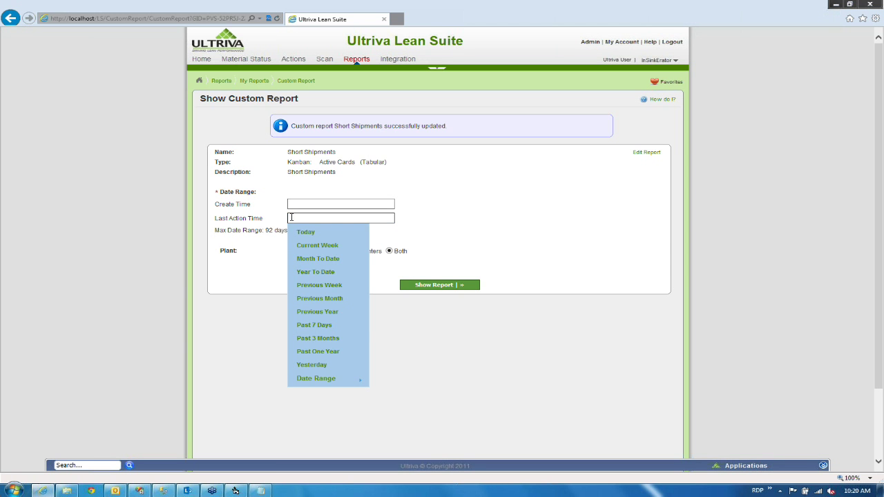
type("11/")
type("01/01/")
type("2013")
type("-")
type("0")
type("3/3")
type("0/201")
type("3")
left_click(417, 231)
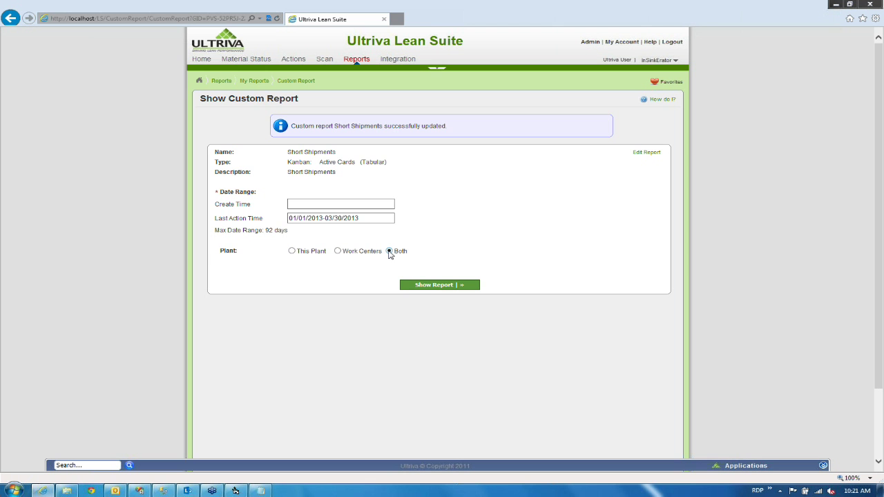
left_click(444, 286)
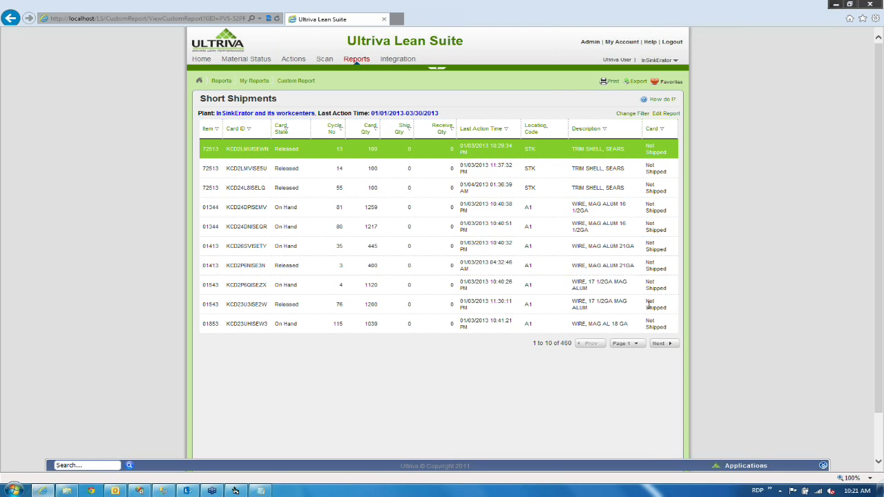
Sort the Short Shipments results by Card, inspect the rows, and return to My Reports.
left_click(658, 133)
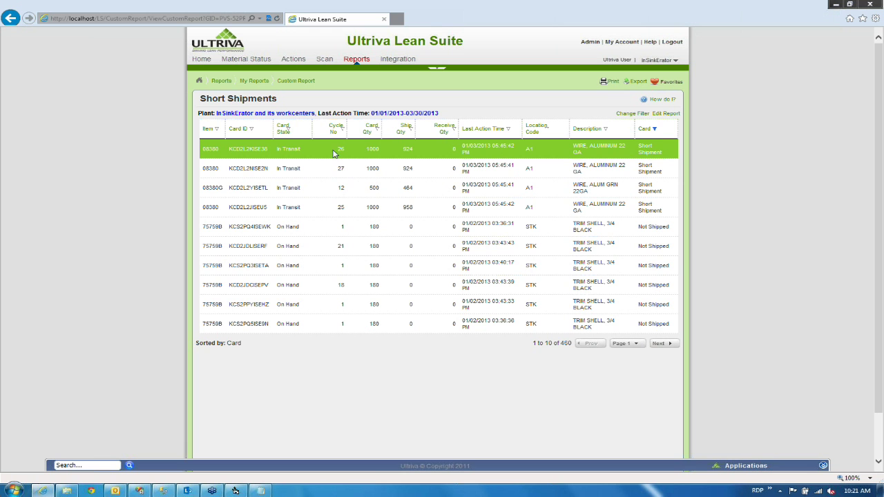
left_click_drag(364, 150, 413, 150)
left_click(423, 153)
left_click_drag(663, 211, 186, 156)
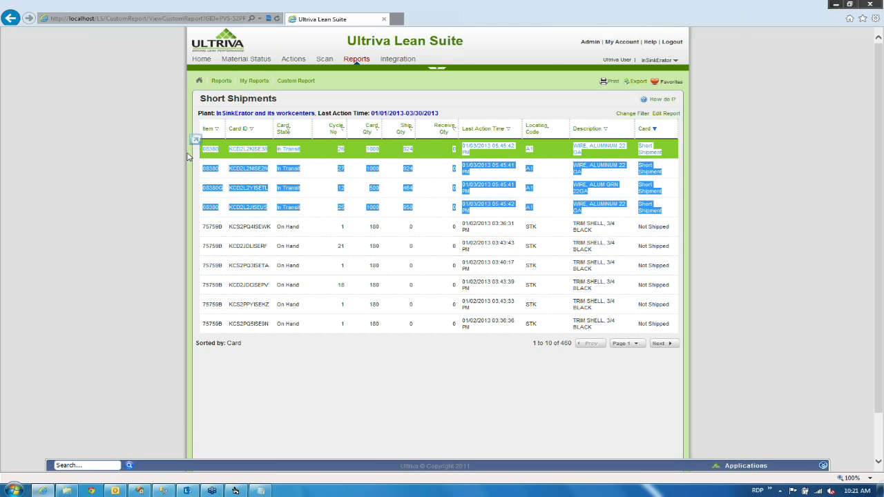
left_click(183, 158)
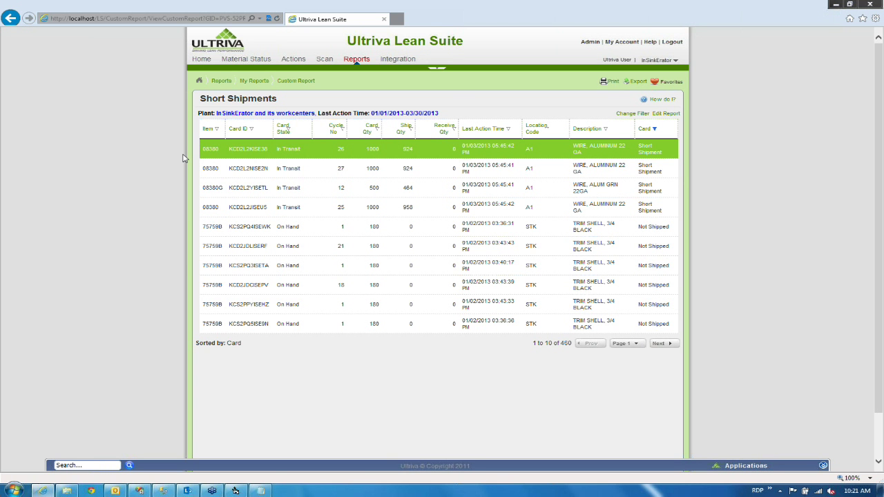
left_click(254, 82)
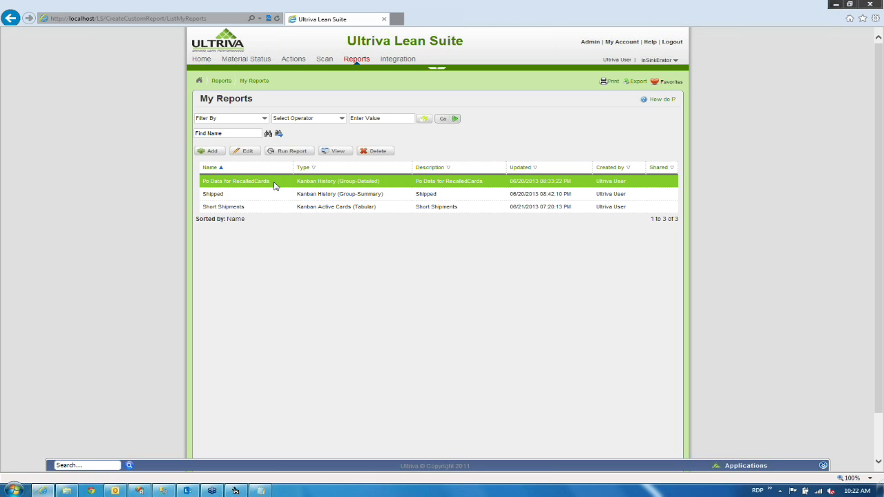
Open Po Data for RecalledCards for editing and review its Kanban: History type, name and description.
left_click(244, 152)
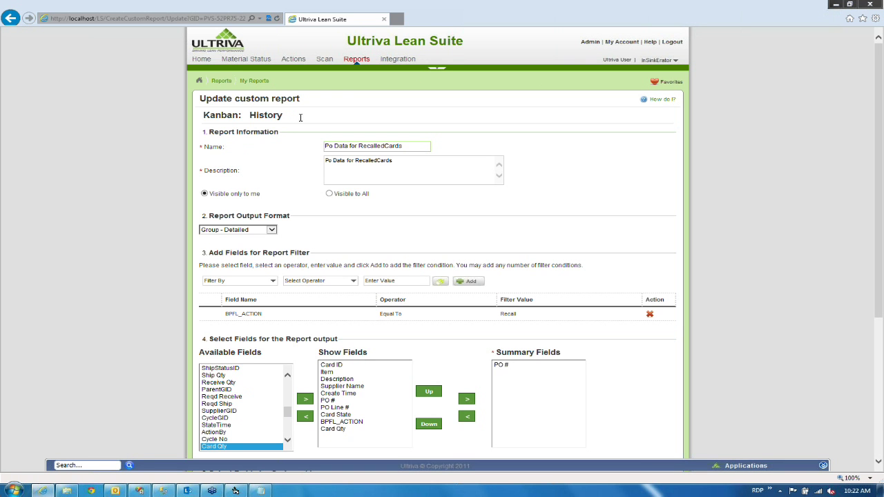
left_click_drag(302, 117, 207, 116)
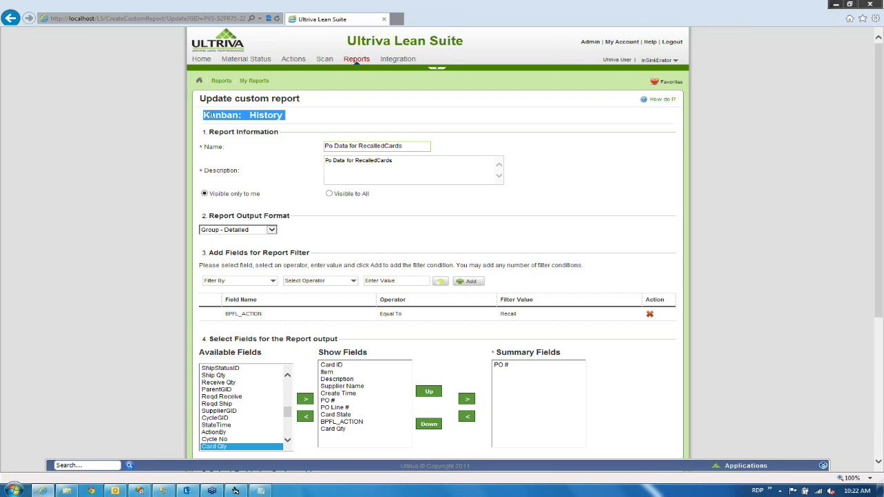
left_click(294, 114)
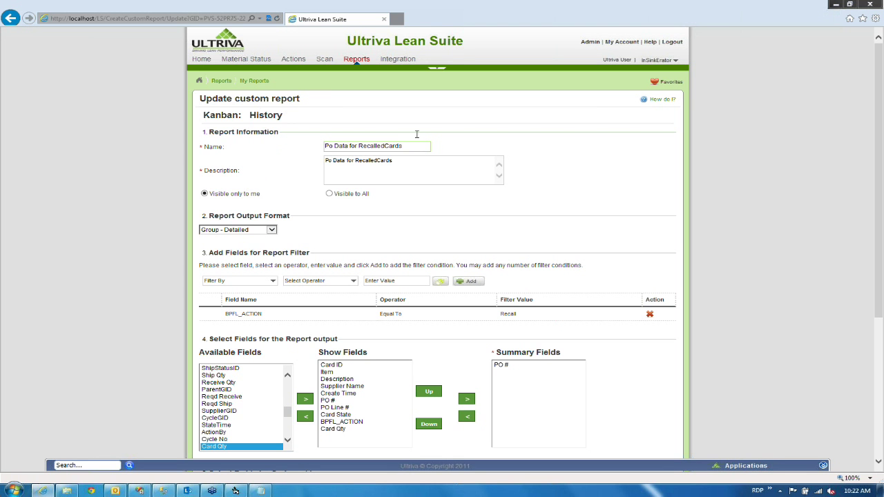
left_click_drag(409, 146, 316, 143)
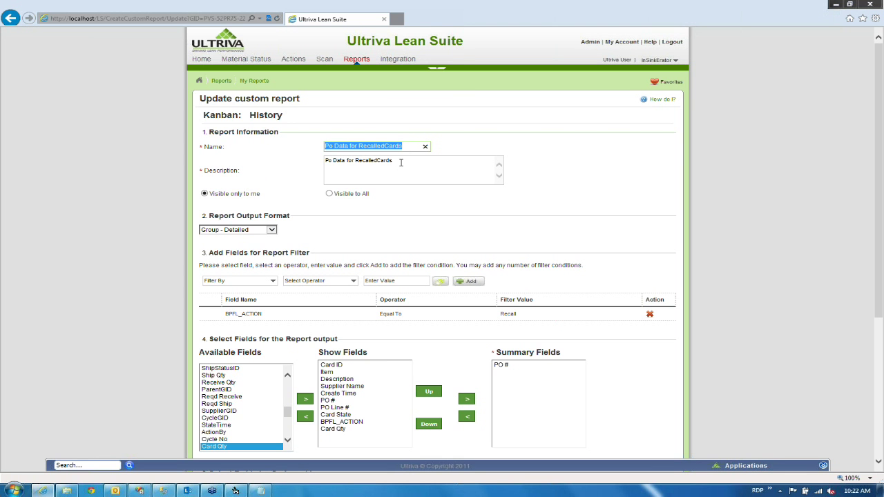
left_click(376, 160)
left_click_drag(393, 160, 323, 161)
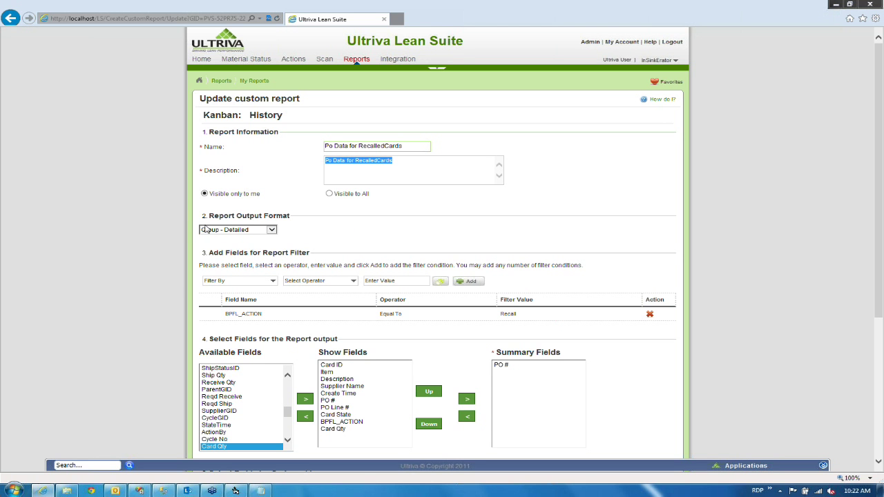
left_click(141, 262)
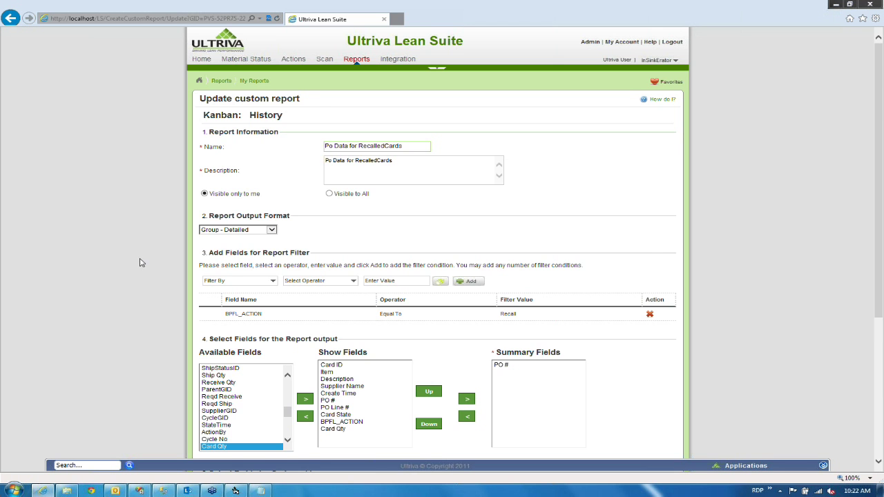
Check the BPFL_ACTION Recall filter, then save and continue to the aggregate conditions.
scroll(141, 263, "down", 1)
scroll(139, 262, "down", 1)
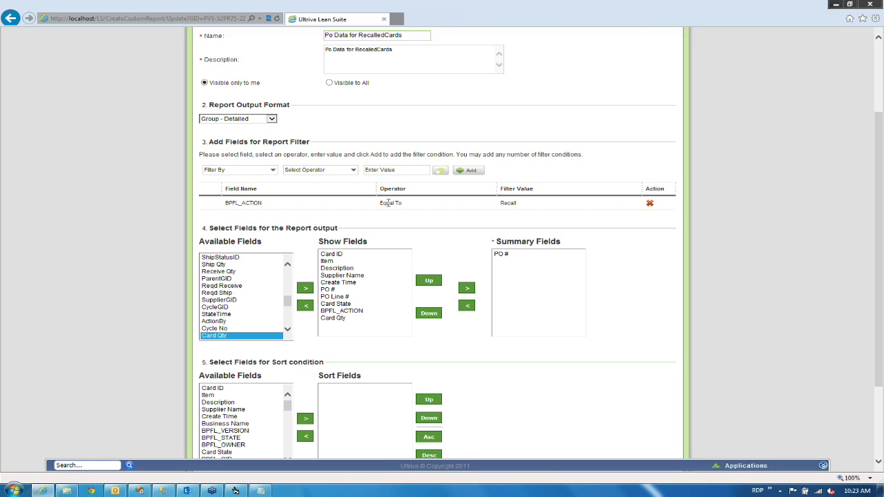
left_click_drag(516, 205, 501, 205)
left_click(515, 212)
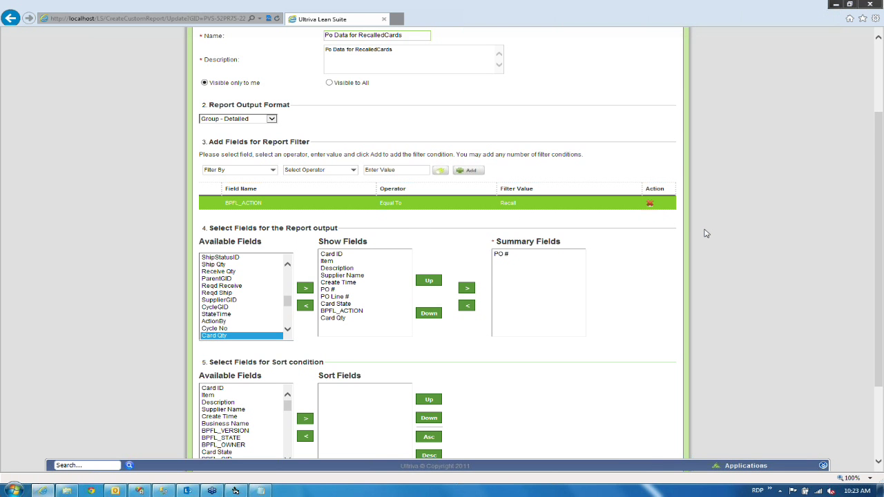
scroll(706, 233, "down", 1)
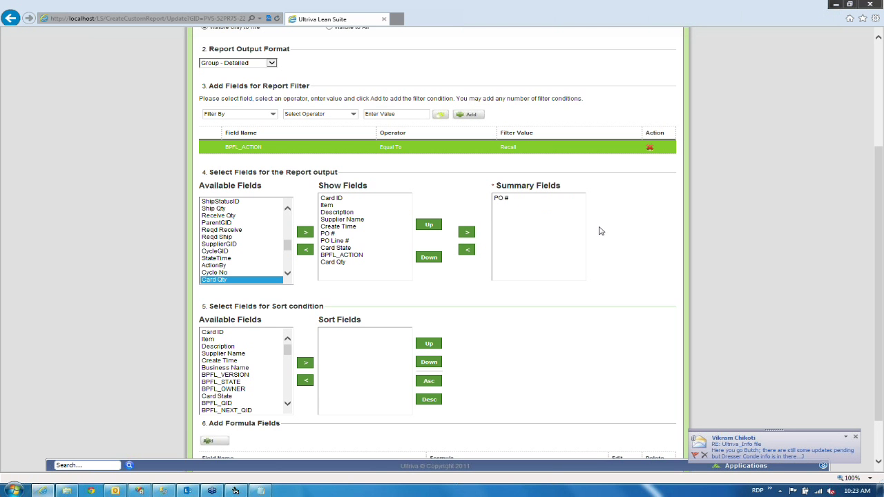
scroll(601, 232, "down", 2)
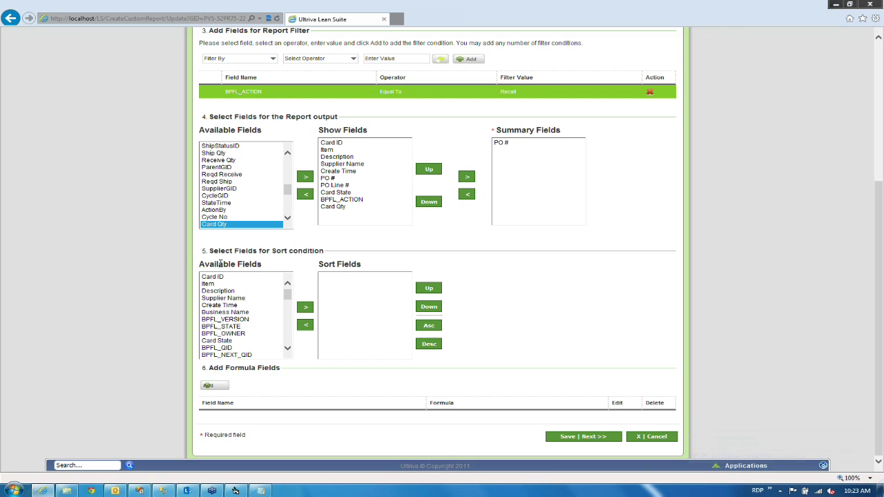
left_click(594, 439)
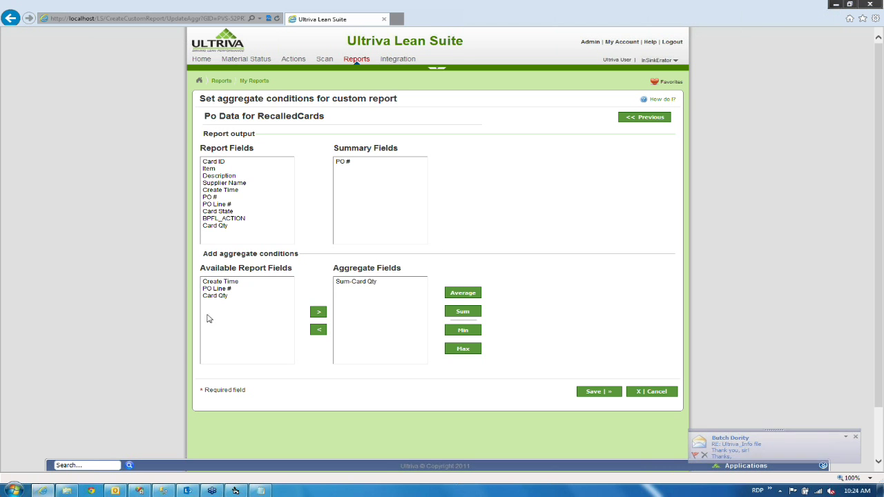
left_click(359, 281)
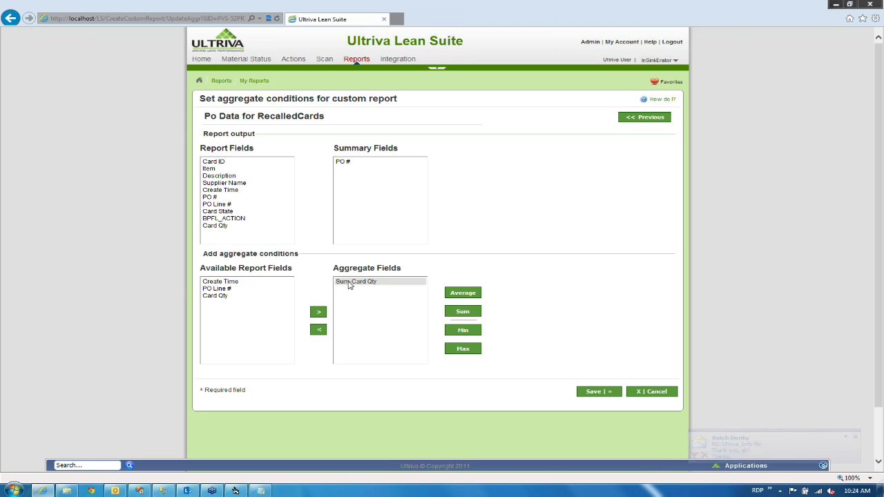
left_click(464, 293)
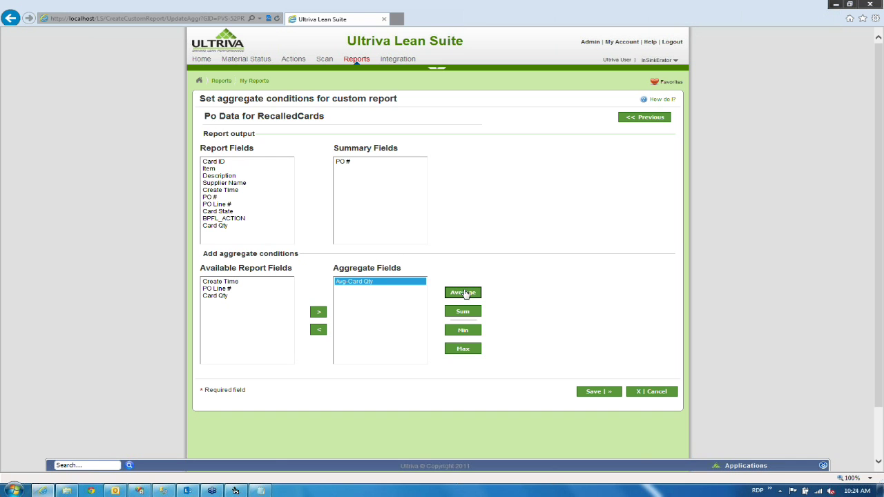
left_click(464, 330)
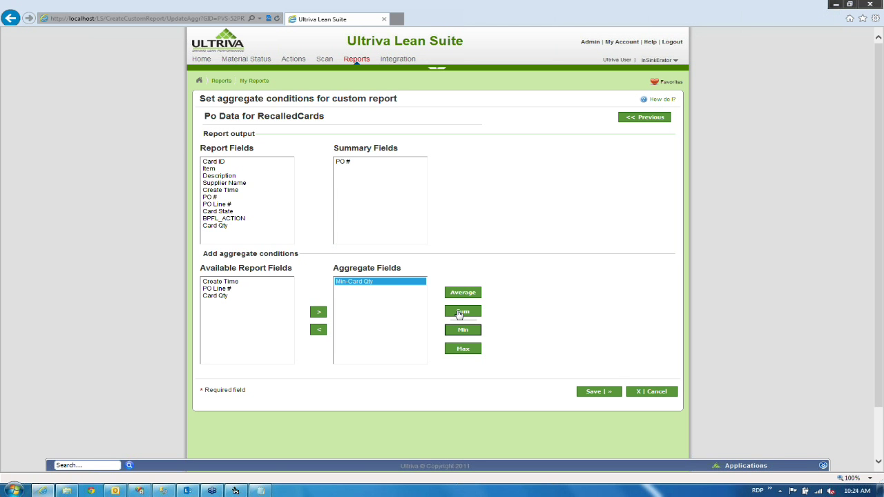
left_click(460, 314)
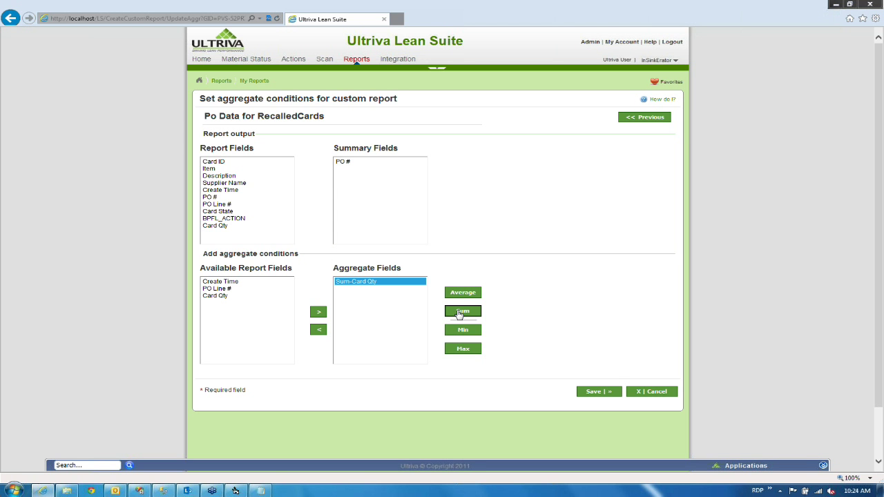
left_click(597, 395)
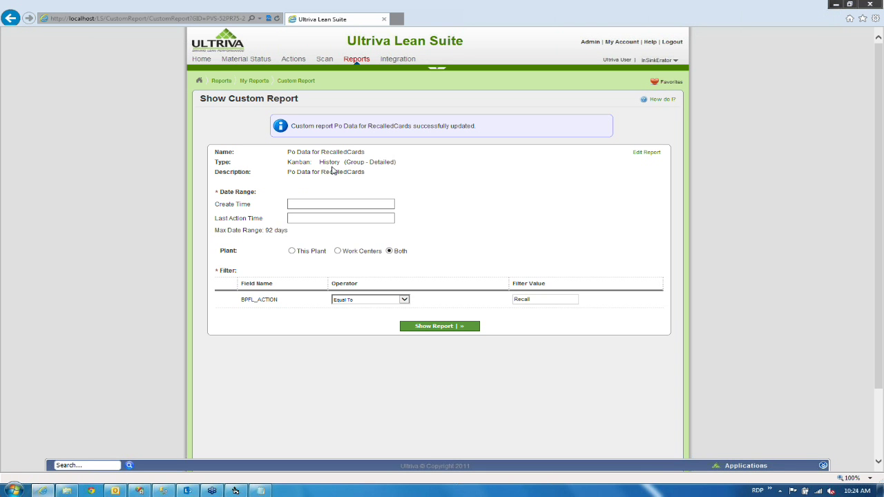
Set Last Action Time to Month To Date (06/01/2013–06/21/2013), keeping the Equal To operator.
left_click(306, 219)
left_click(306, 218)
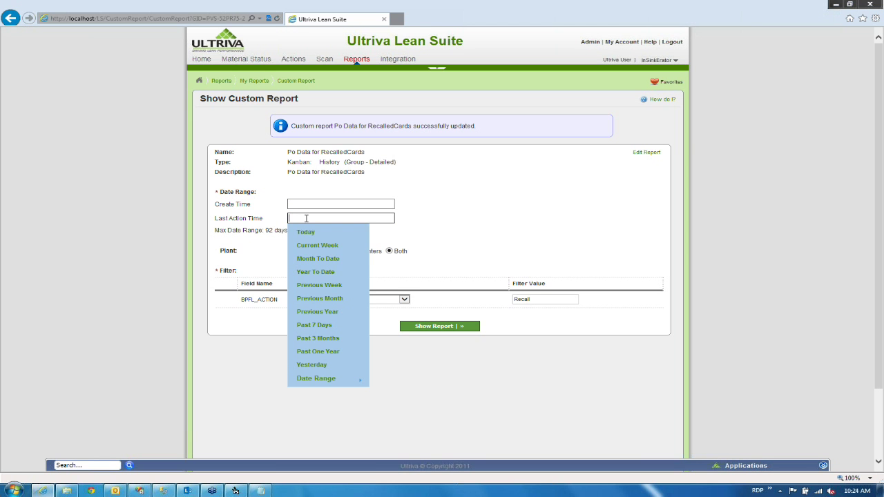
left_click(308, 259)
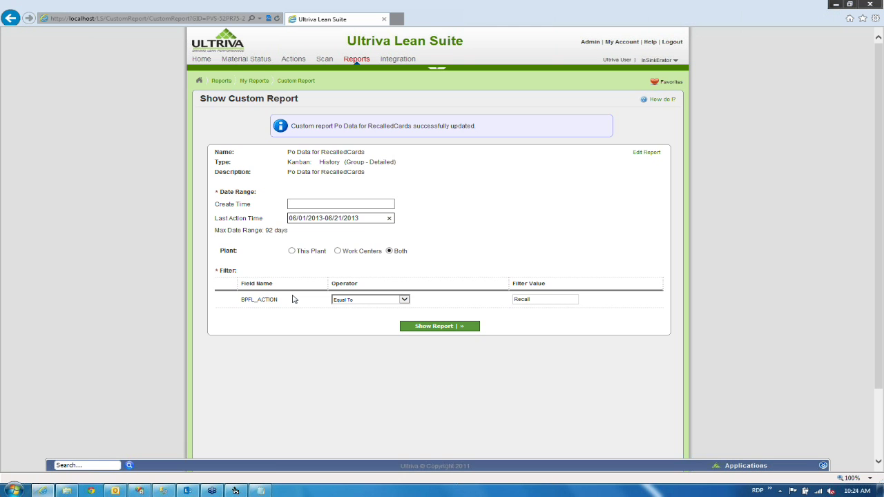
left_click(348, 303)
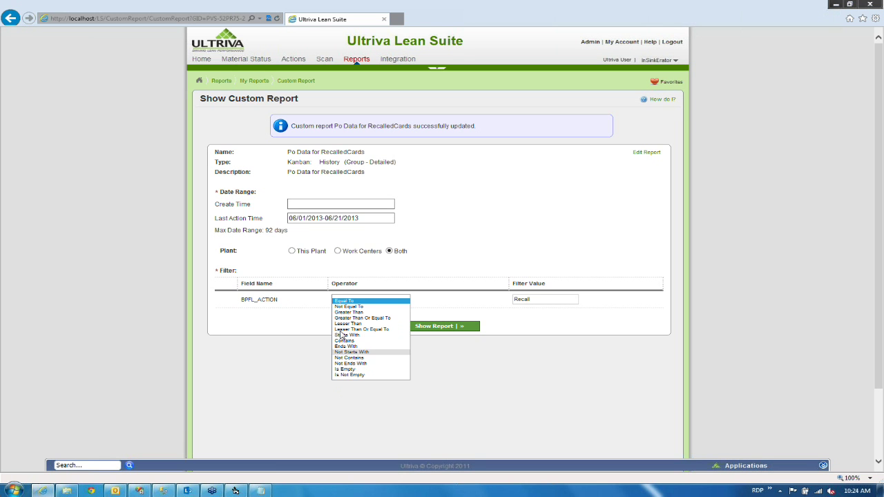
left_click(344, 302)
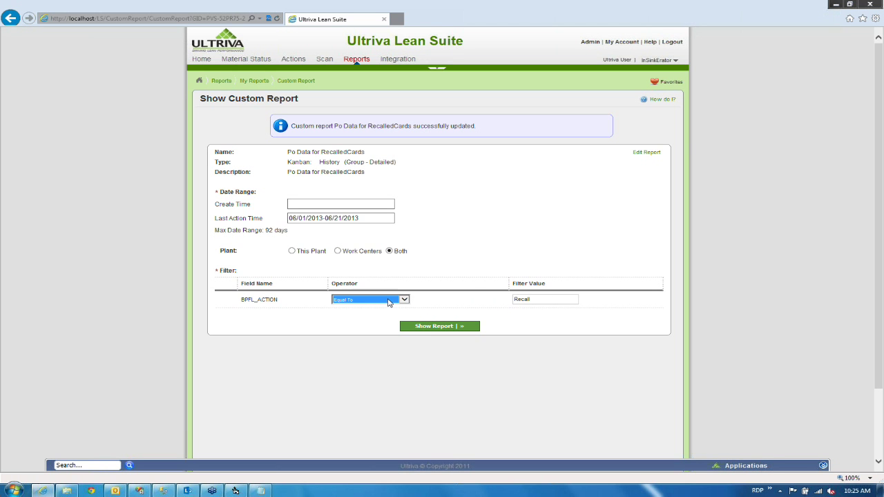
left_click(400, 300)
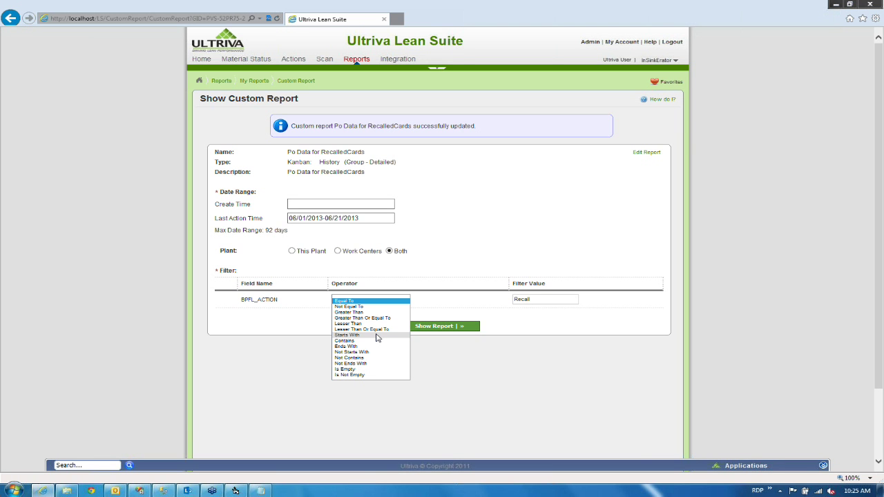
left_click(434, 255)
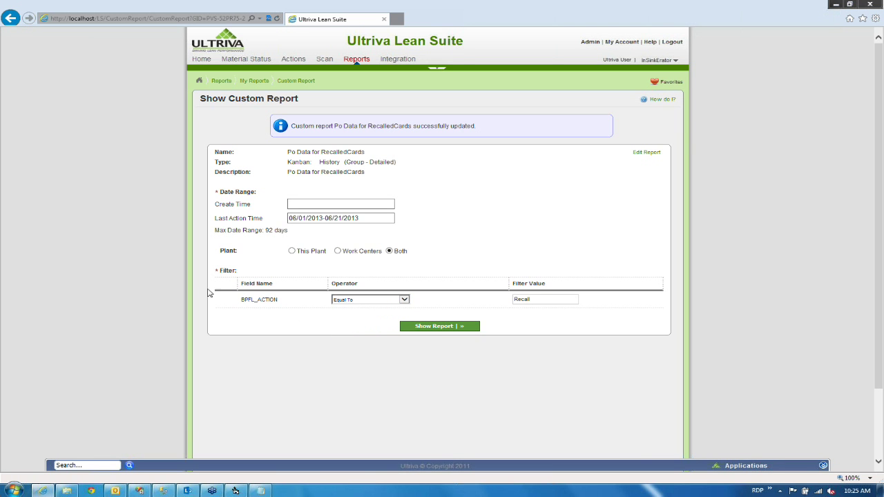
Run Po Data for RecalledCards and check PO 575183's 4,930.0 card quantity total.
left_click(420, 327)
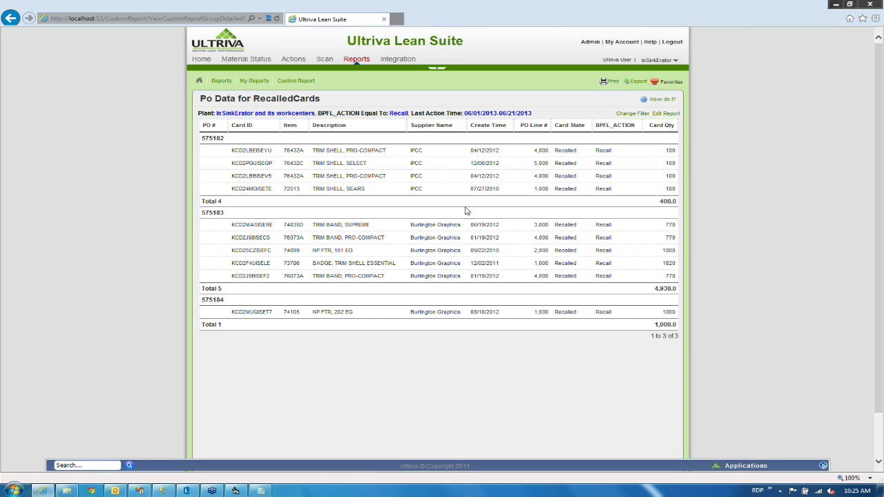
mouse_move(654, 206)
left_click_drag(225, 213, 200, 216)
left_click(216, 222)
left_click_drag(645, 290, 680, 294)
left_click(703, 271)
Open the Shipped report from My Reports for editing.
left_click(254, 81)
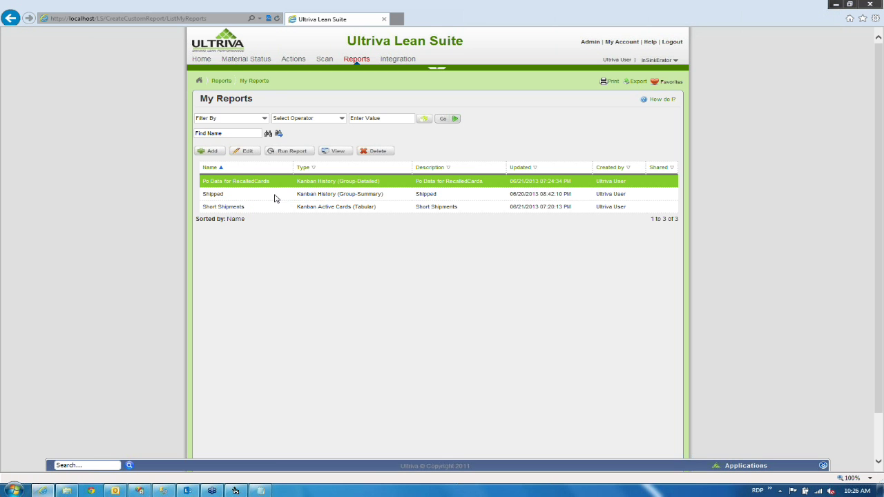
left_click(274, 197)
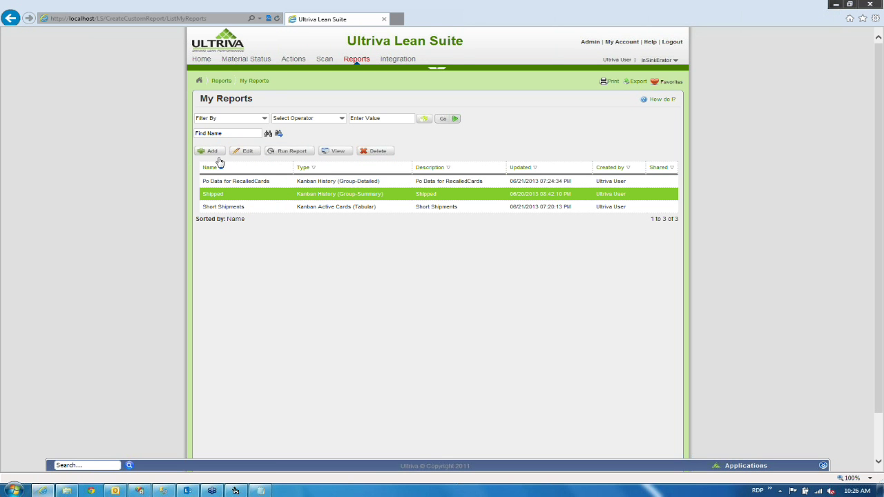
left_click(248, 152)
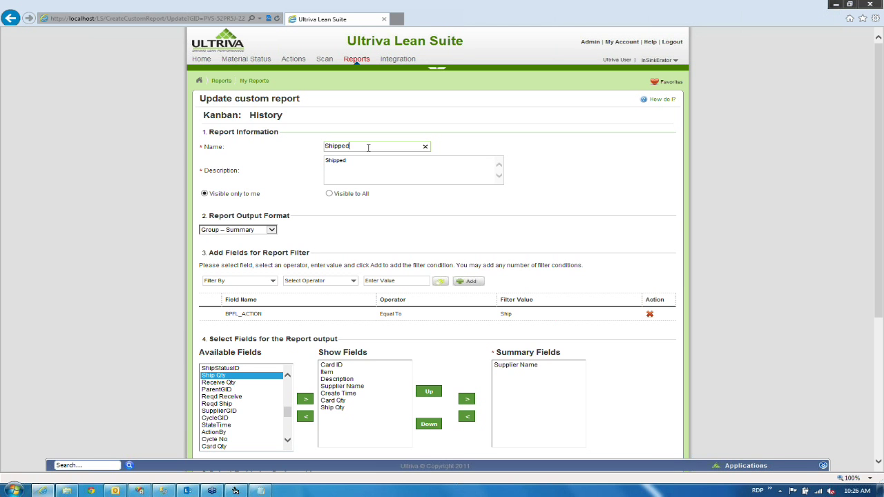
Rename the report to 'Shipped By Supplier' in both Name and Description.
type("By Supplier")
key("ctrl+a")
key("ctrl+c")
left_click(368, 166)
key("ctrl+a")
key("ctrl+v")
Save the report details and then the aggregate settings.
scroll(155, 263, "down", 1)
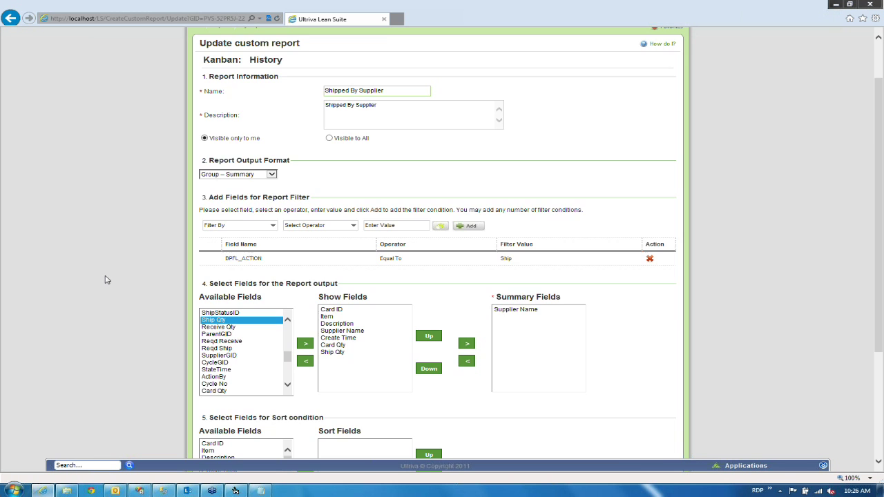
scroll(105, 277, "down", 2)
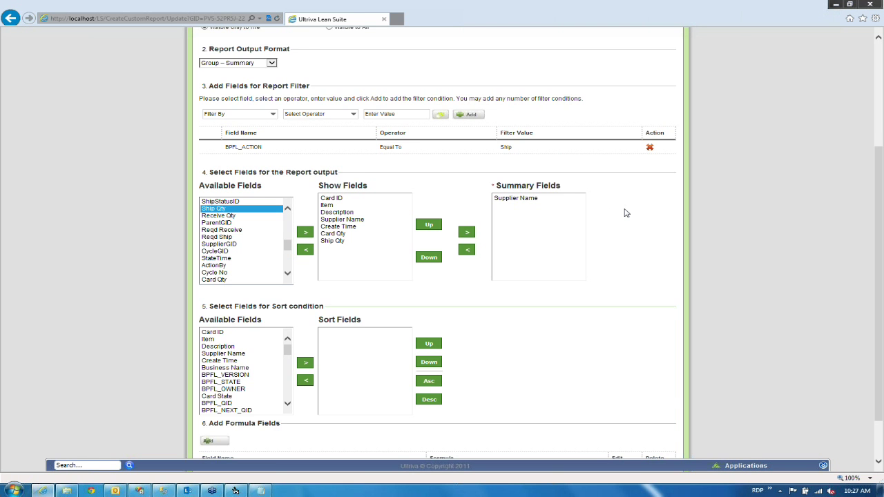
scroll(625, 213, "down", 1)
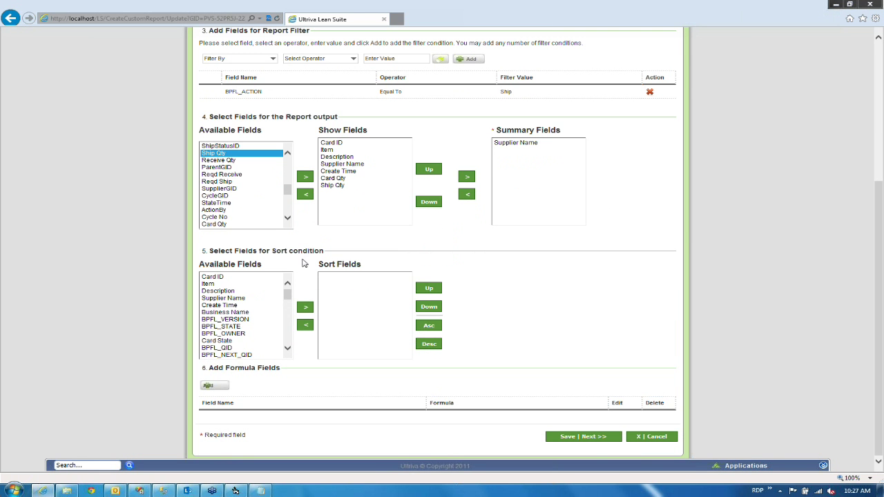
left_click(582, 438)
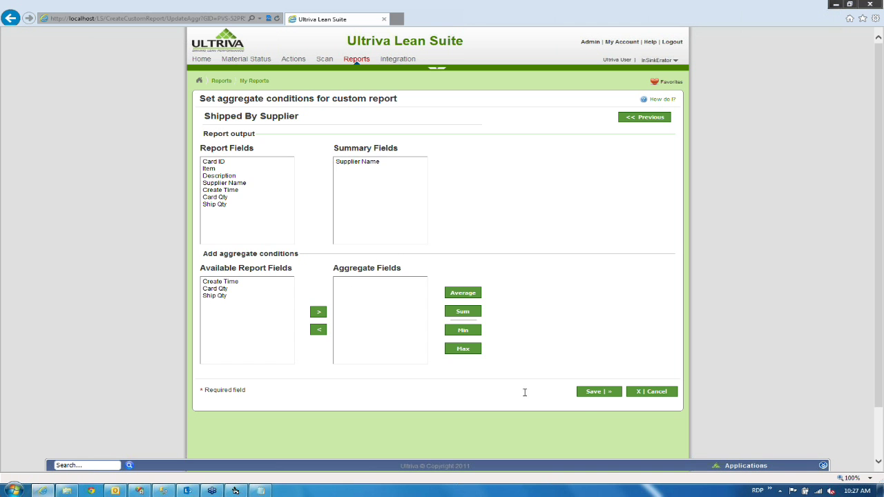
left_click(591, 392)
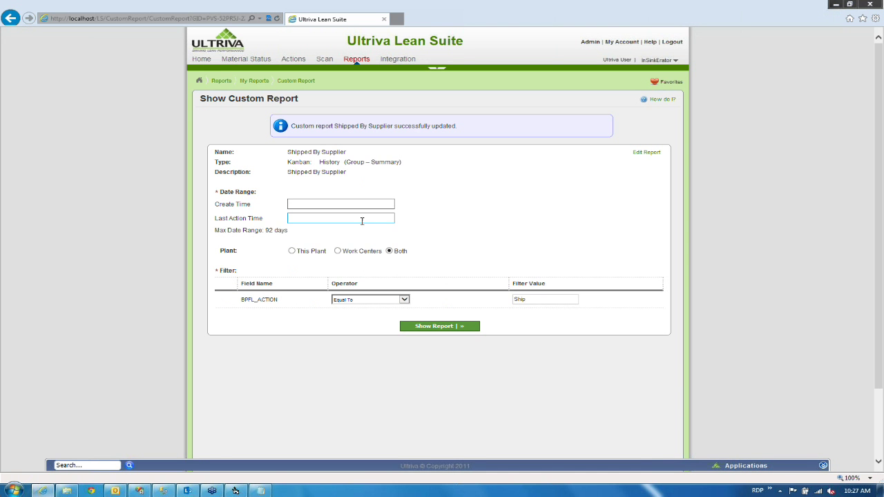
Run Shipped By Supplier for Month To Date (06/01/2013–06/21/2013), which returns no data.
left_click(360, 219)
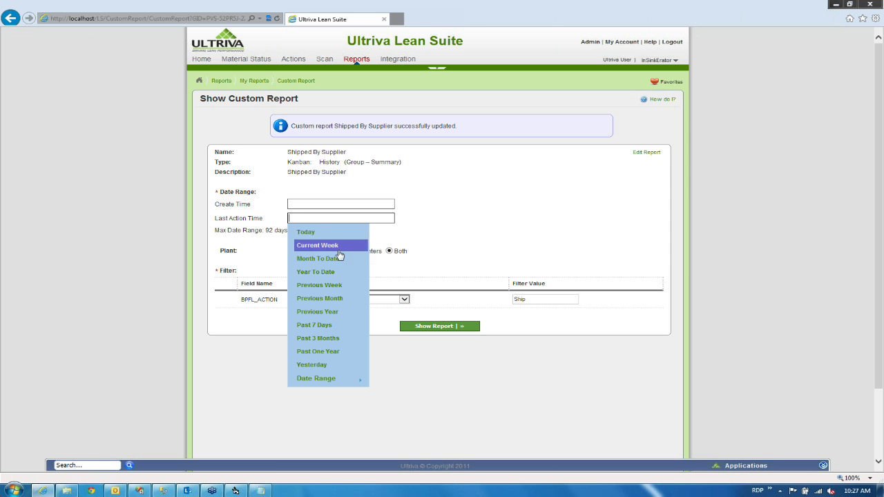
left_click(333, 257)
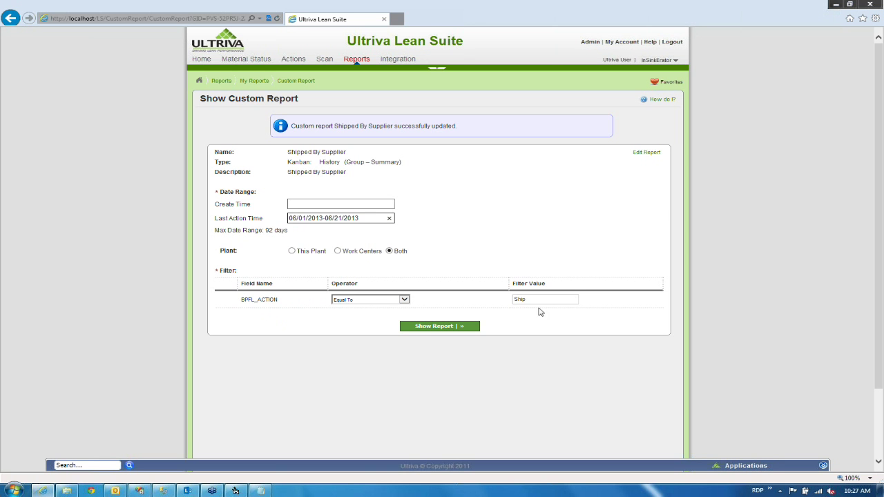
left_click(416, 326)
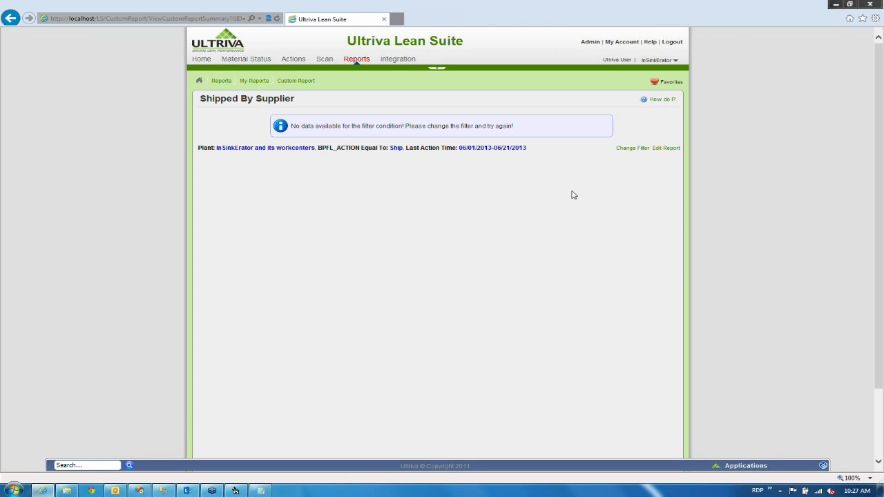
left_click(642, 152)
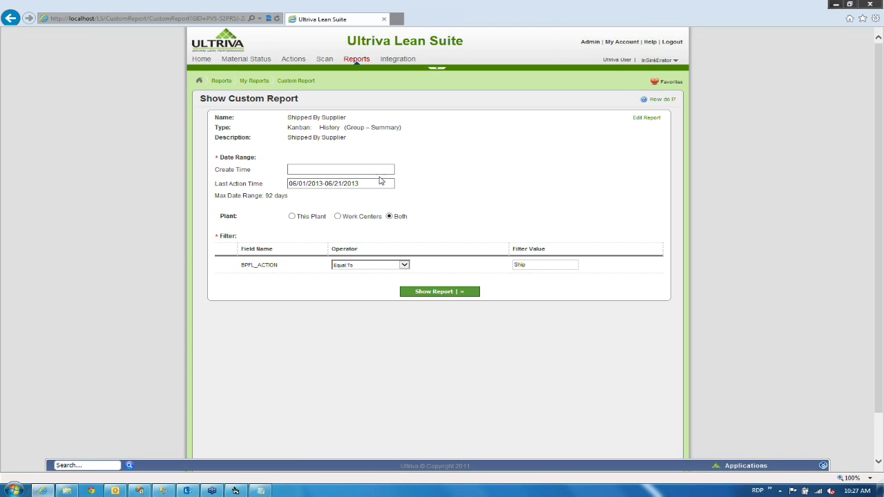
Rerun Shipped By Supplier with Last Action Time 01/01/2013 -03/30/2013.
left_click(362, 183)
left_click_drag(362, 182, 218, 183)
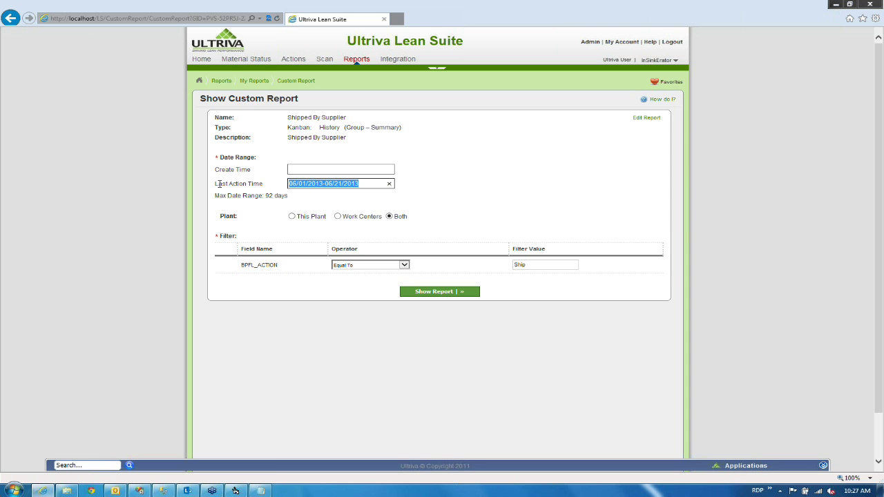
type("01/01")
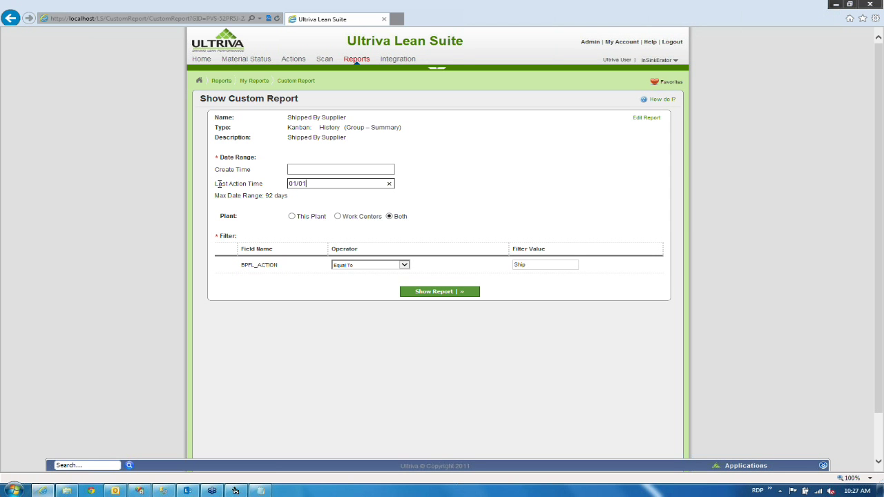
type("/2013 -03/30/2013")
left_click(404, 192)
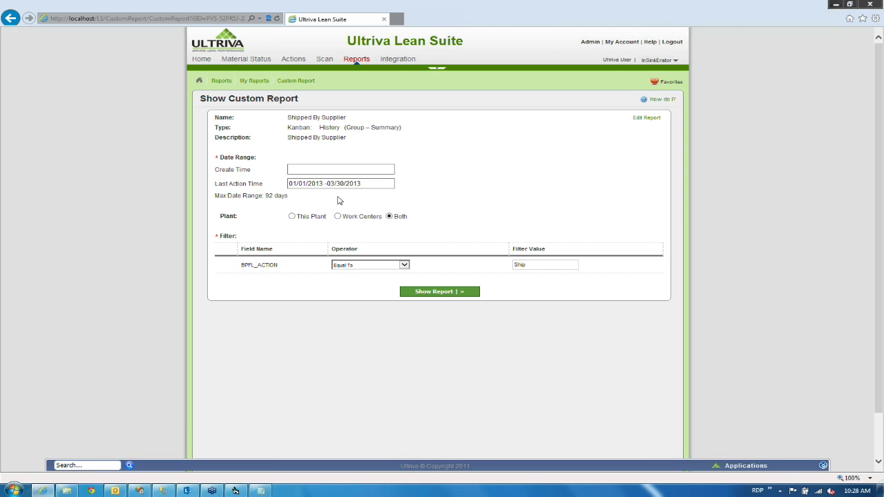
left_click(436, 292)
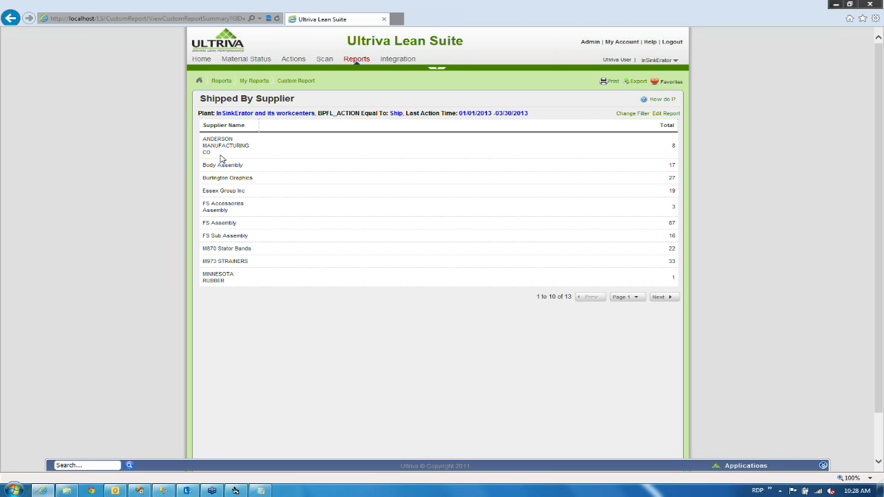
Review supplier shipment totals like ANDERSON MANUFACTURING CO and Burlington Graphics, then return to My Reports.
left_click_drag(212, 149, 199, 142)
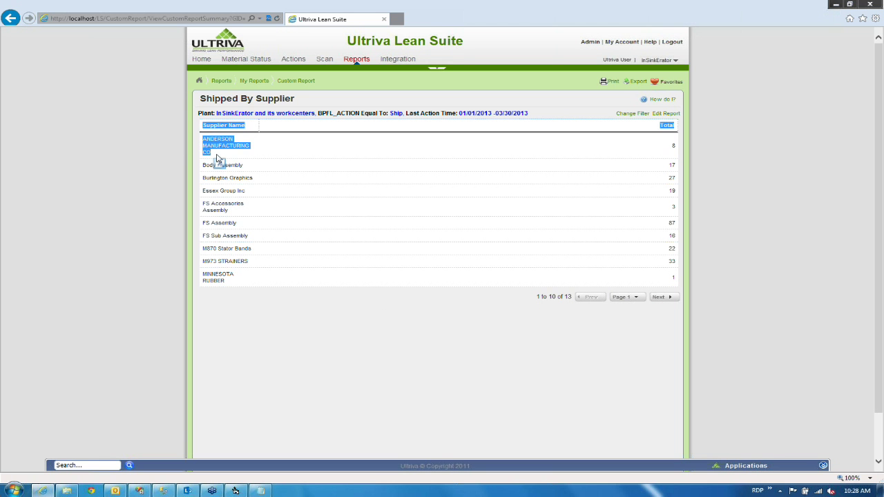
left_click(218, 155)
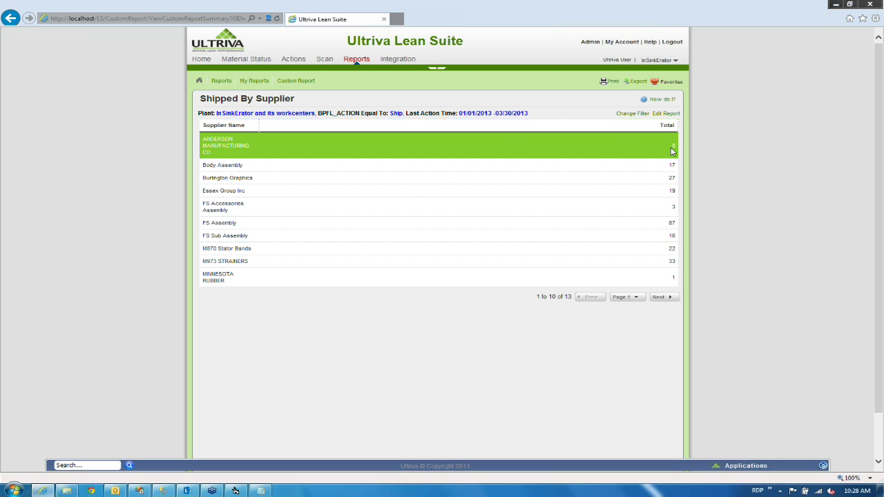
left_click_drag(672, 148, 682, 144)
left_click(633, 166)
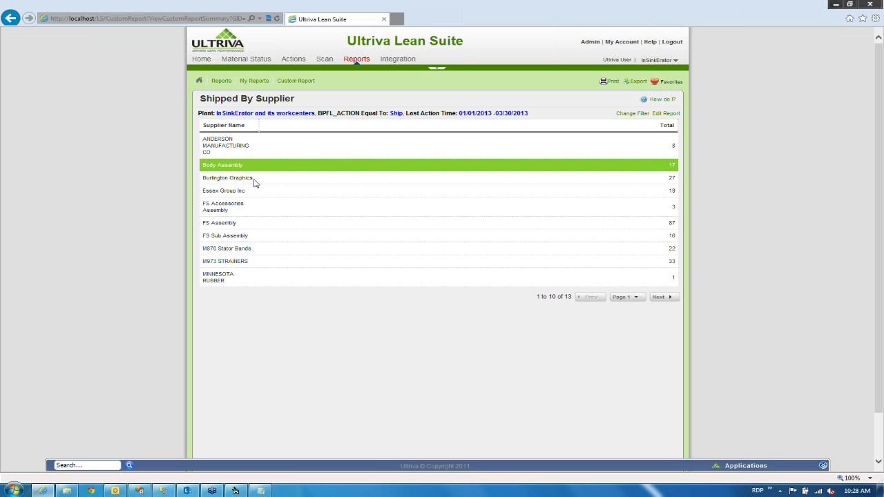
left_click(635, 180)
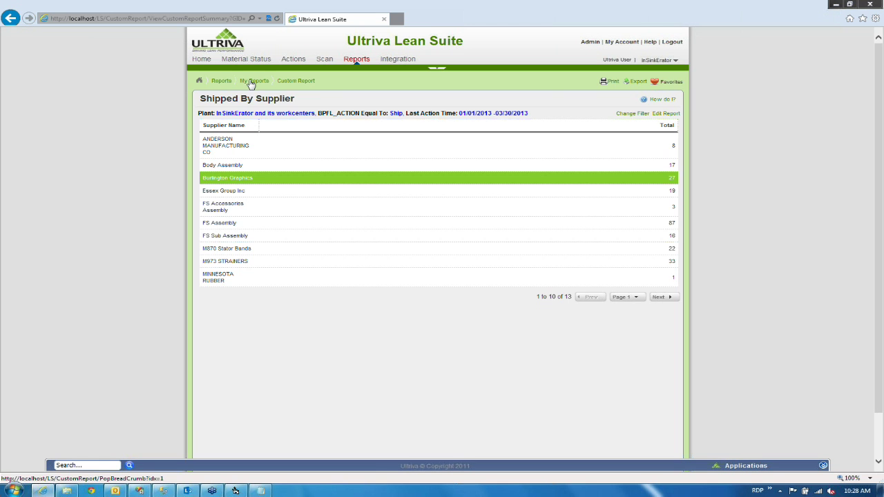
left_click(252, 82)
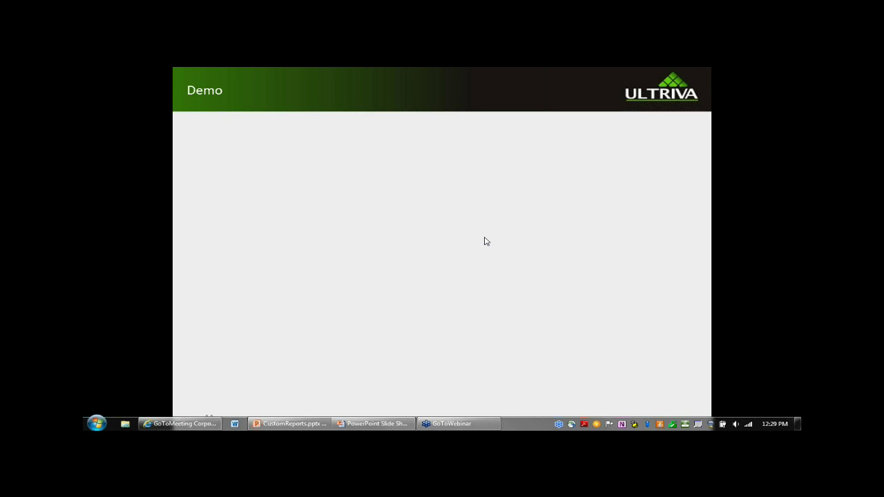
Advance the slide show to slide 12, Poll Question 2.
left_click(487, 242)
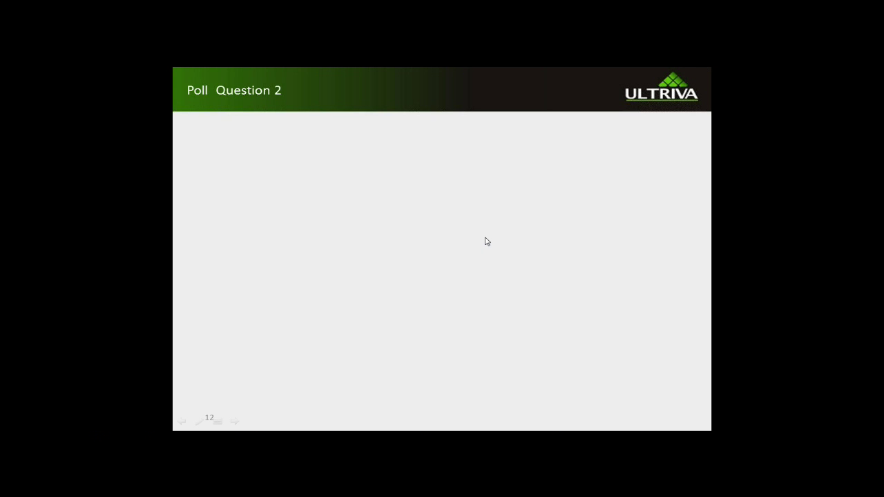